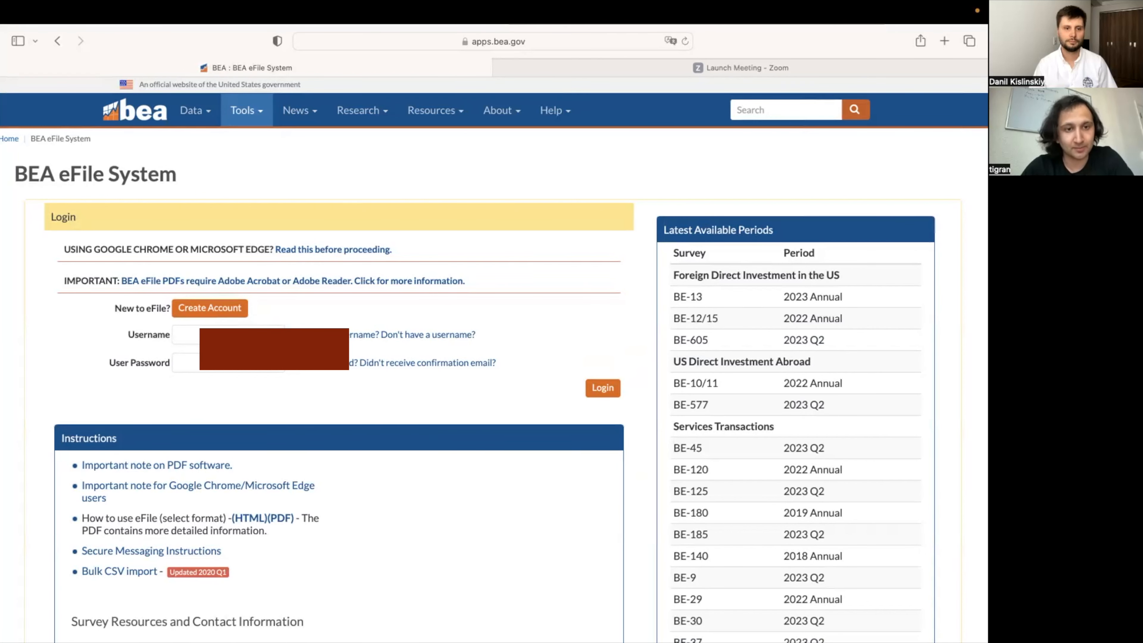
# Step: Sign in with the saved credentials, re-entering via Tools > eFile to reach the account homepage
pyautogui.click(229, 335)
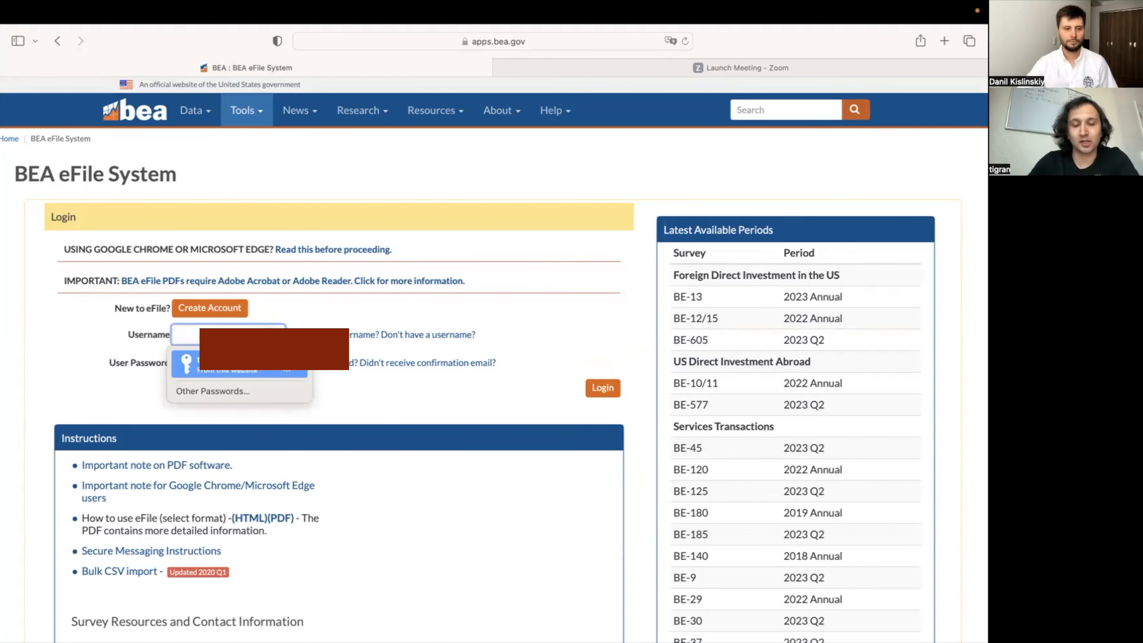
pyautogui.press('Return')
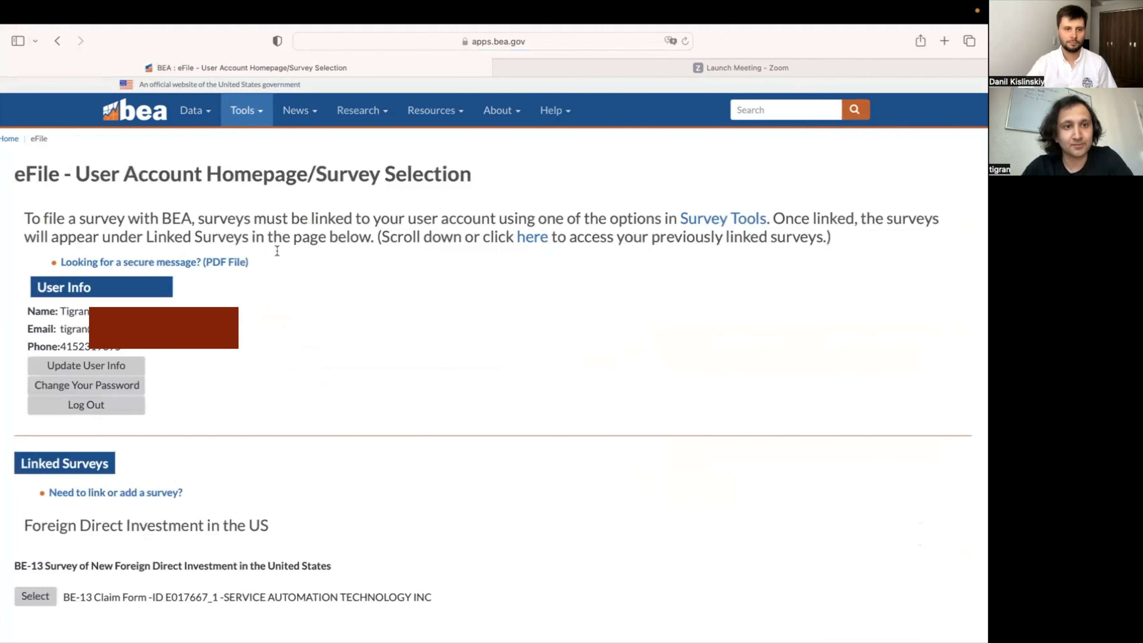
pyautogui.click(260, 117)
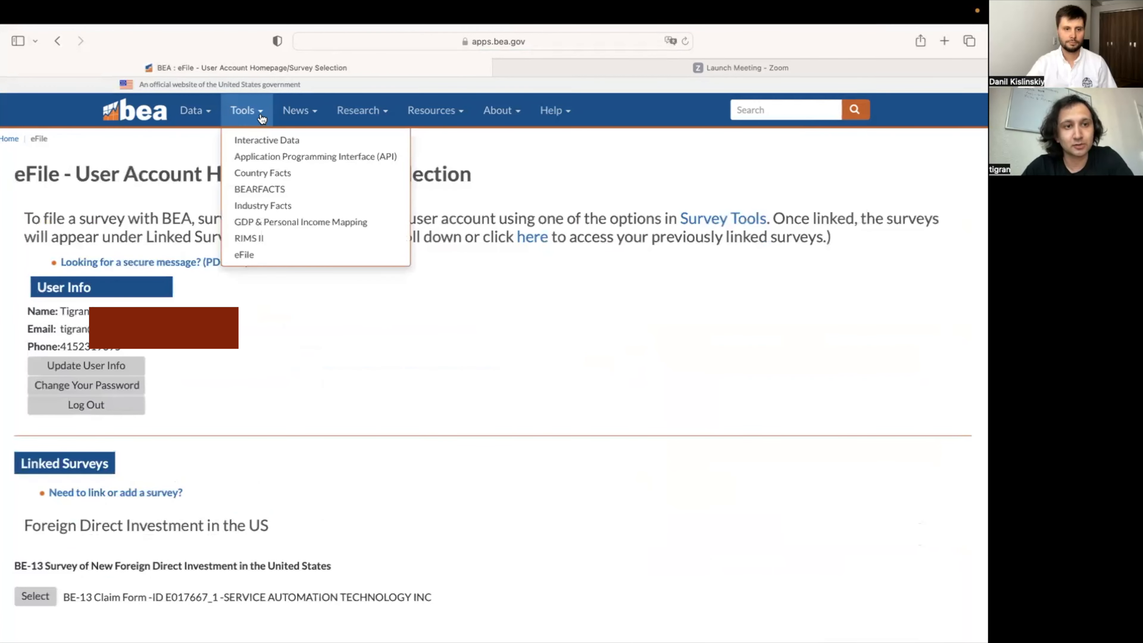
pyautogui.click(261, 260)
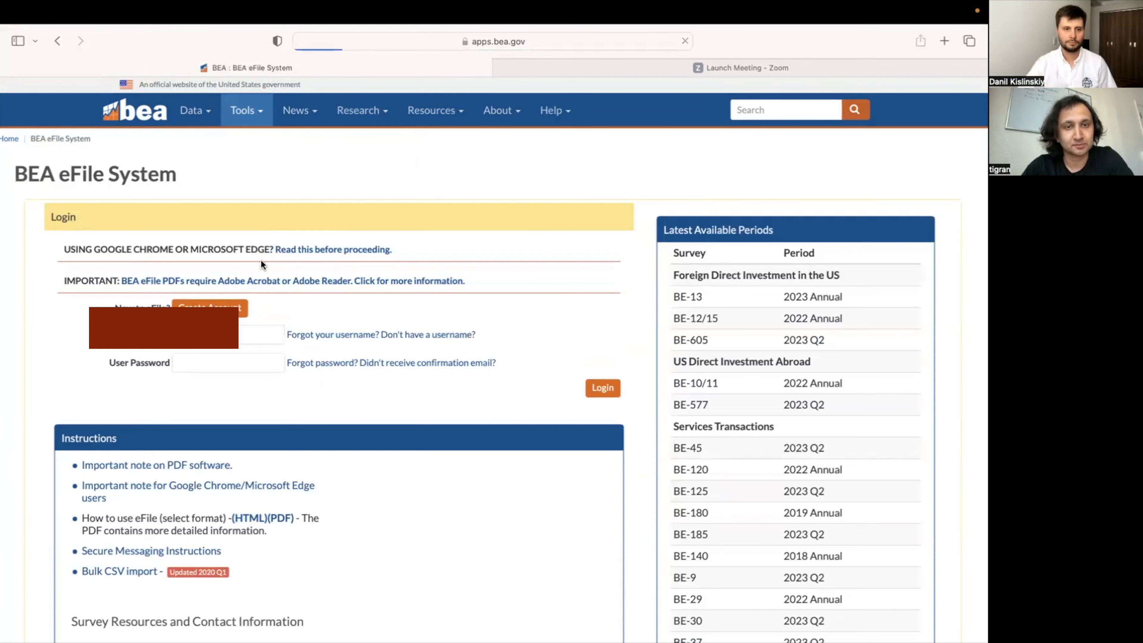
pyautogui.click(287, 366)
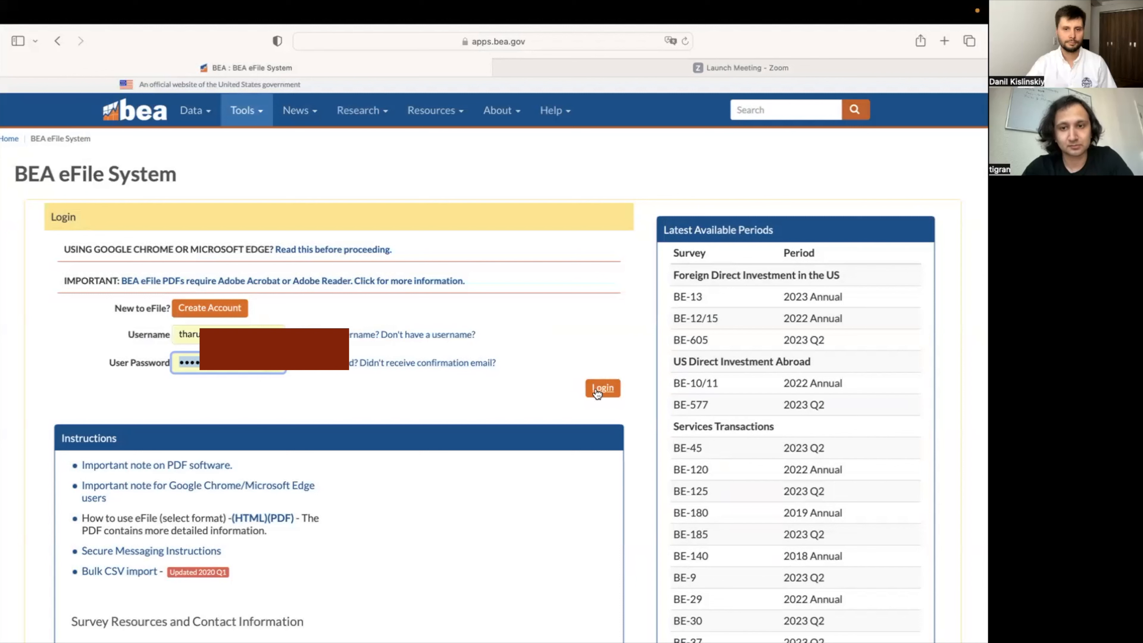
pyautogui.click(602, 388)
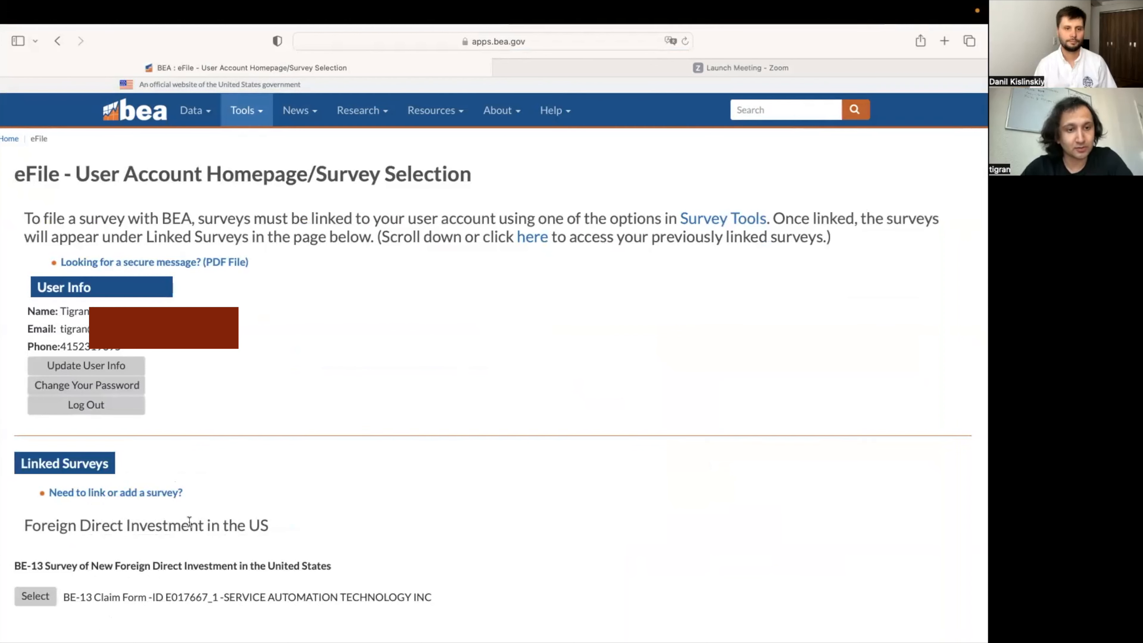
# Step: Choose BE-12/15 Benchmark/Annual Survey as the survey to add and continue to the BE-12 options
pyautogui.click(126, 497)
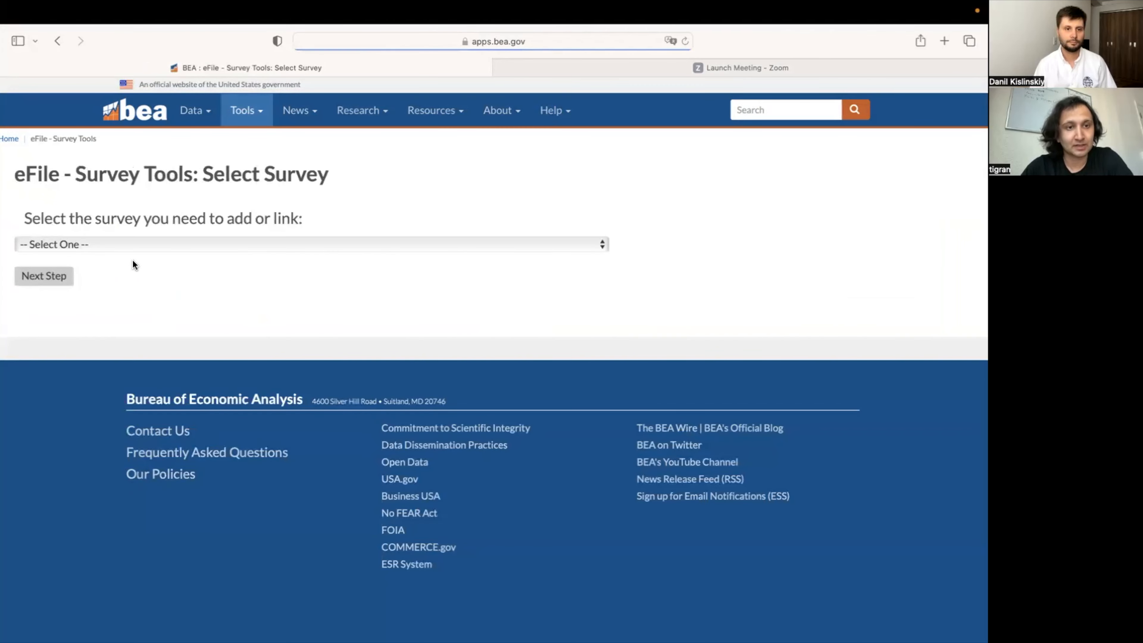
pyautogui.click(134, 249)
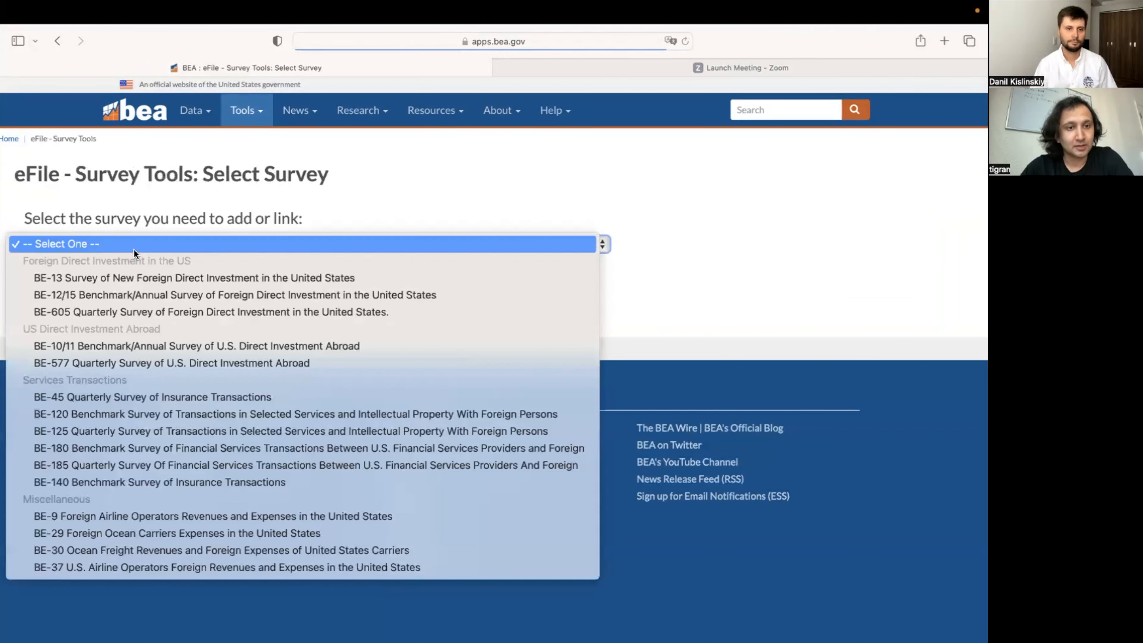
pyautogui.click(131, 294)
pyautogui.click(41, 276)
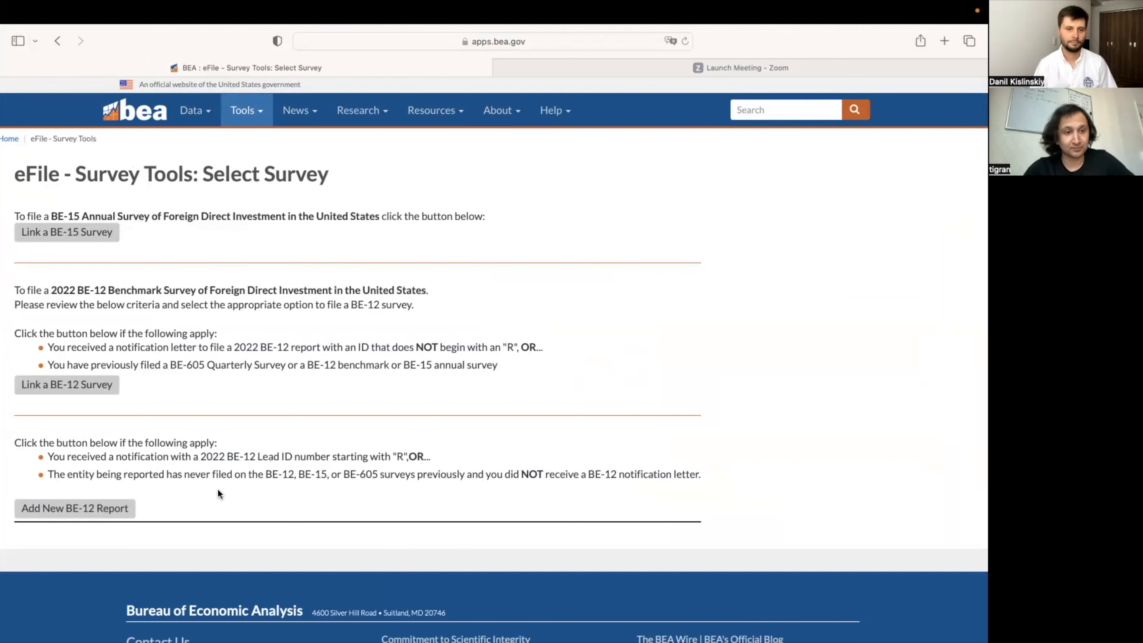
# Step: Start a new BE-12 report without an ID and enter company name 'Kelsi and Platypus LLC'
pyautogui.click(111, 516)
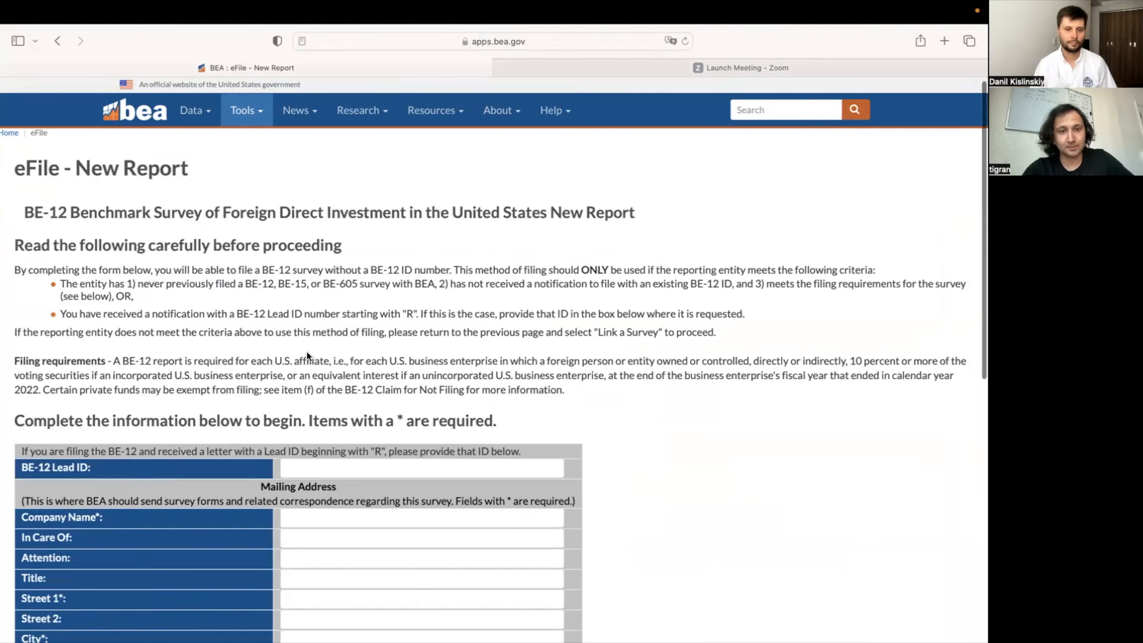
pyautogui.scroll(-3, 306, 351)
pyautogui.scroll(-3, 306, 351)
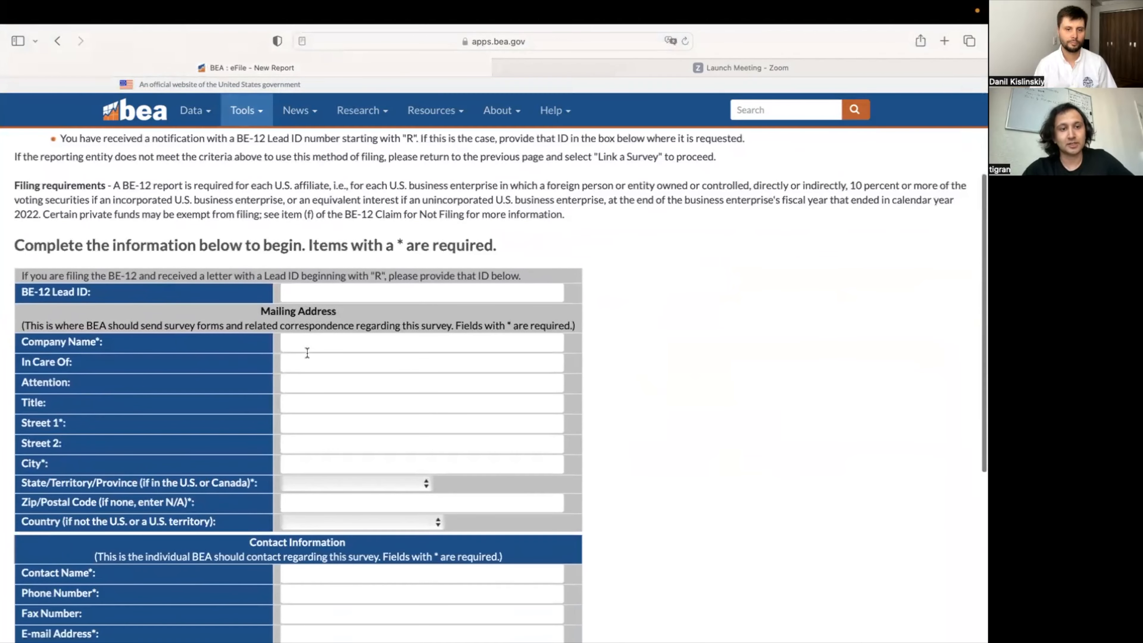
pyautogui.click(321, 338)
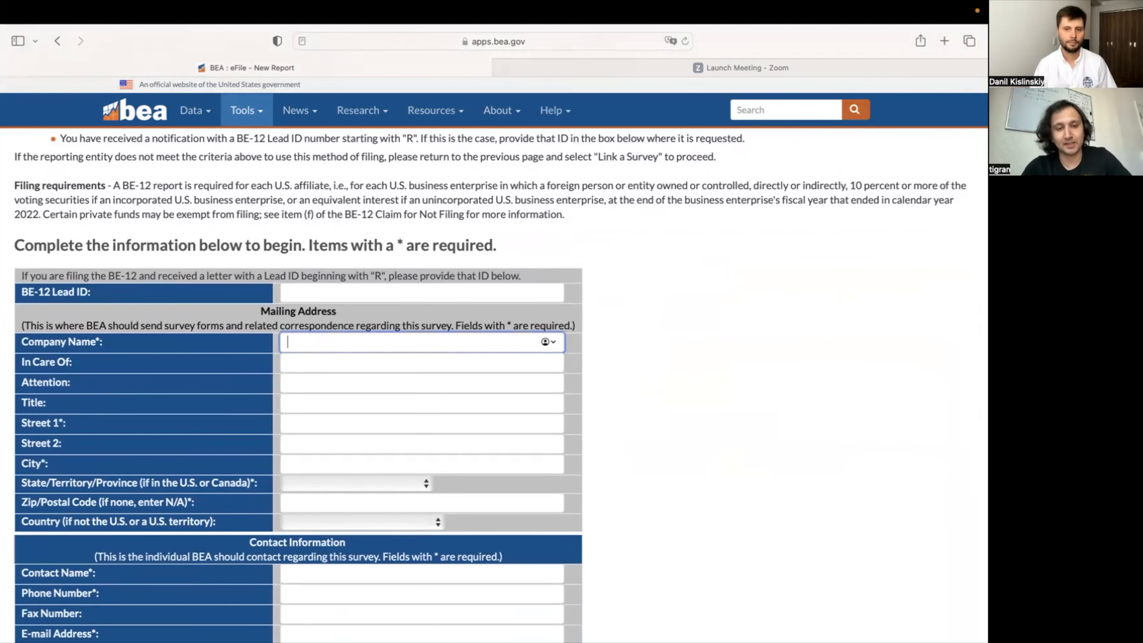
pyautogui.write('Kelsi and ')
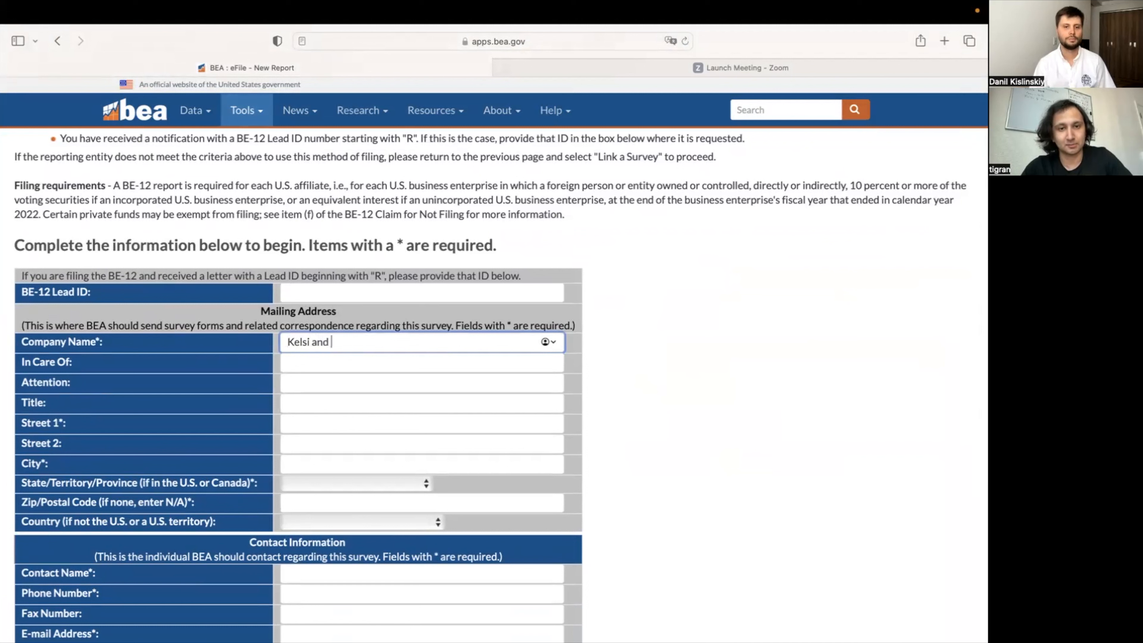
pyautogui.write('Platypus LLC')
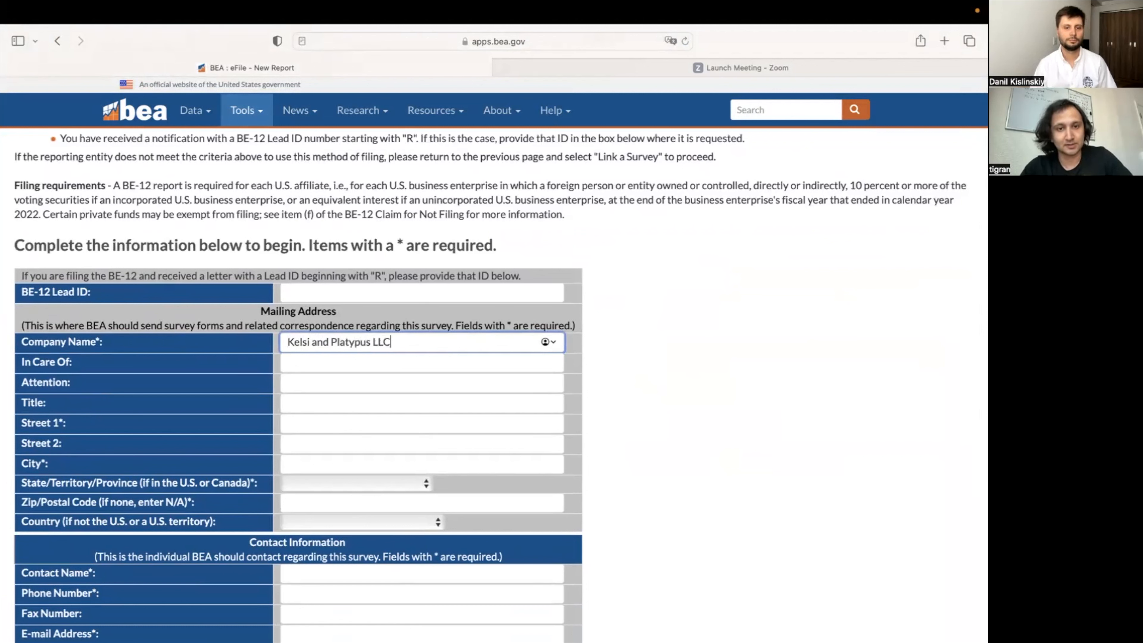
# Step: Enter the company's street address and city in the mailing address fields
pyautogui.click(343, 427)
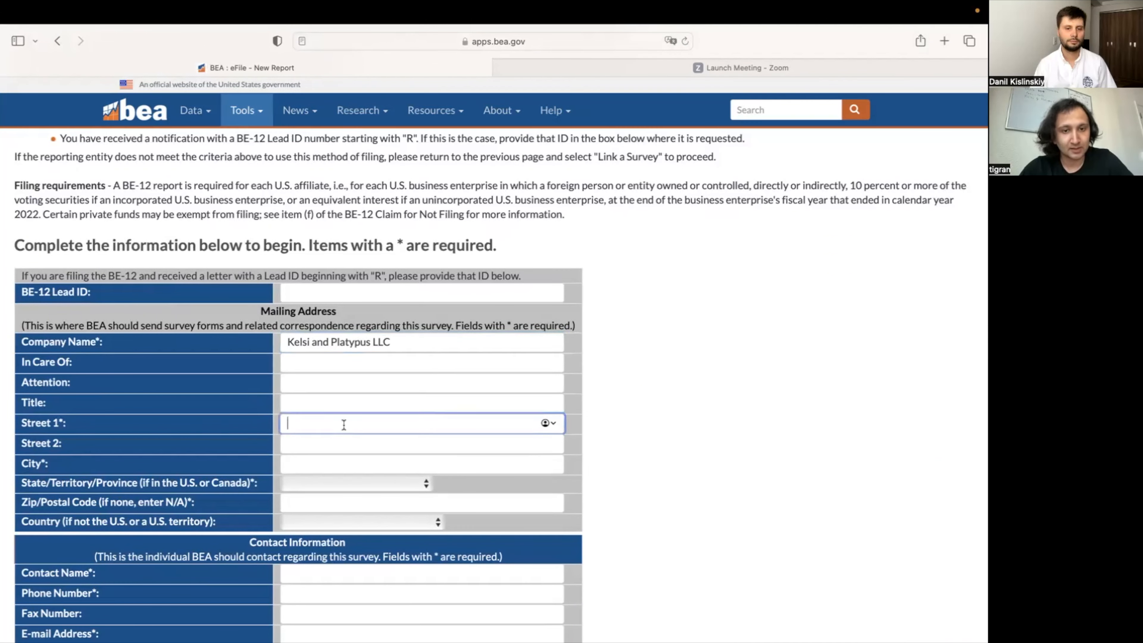
pyautogui.write('anat')
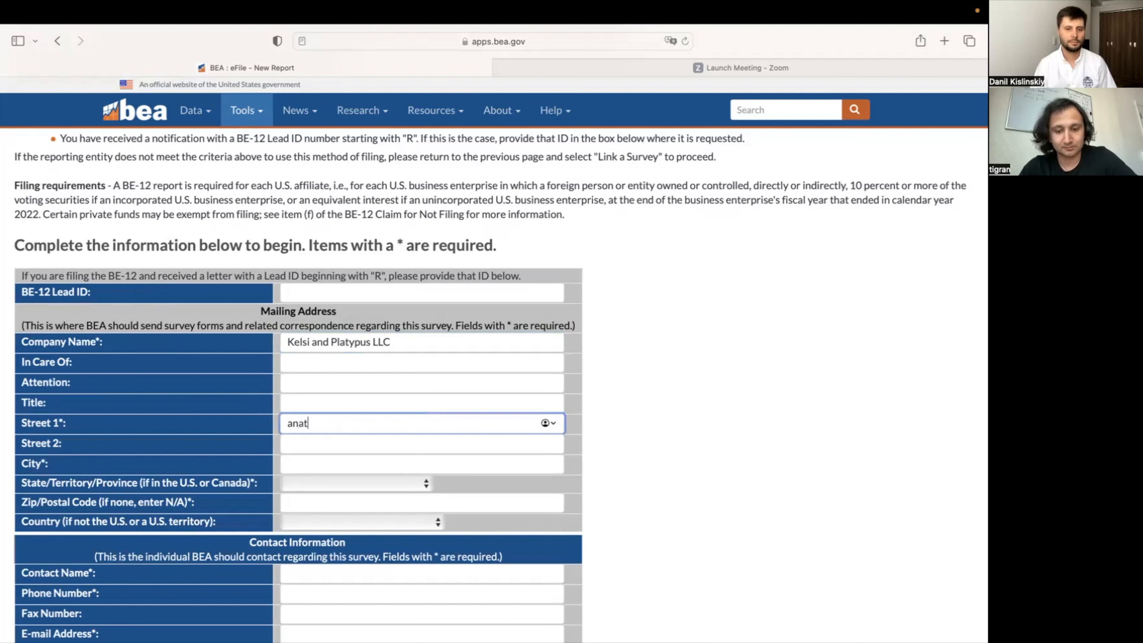
pyautogui.write('ae')
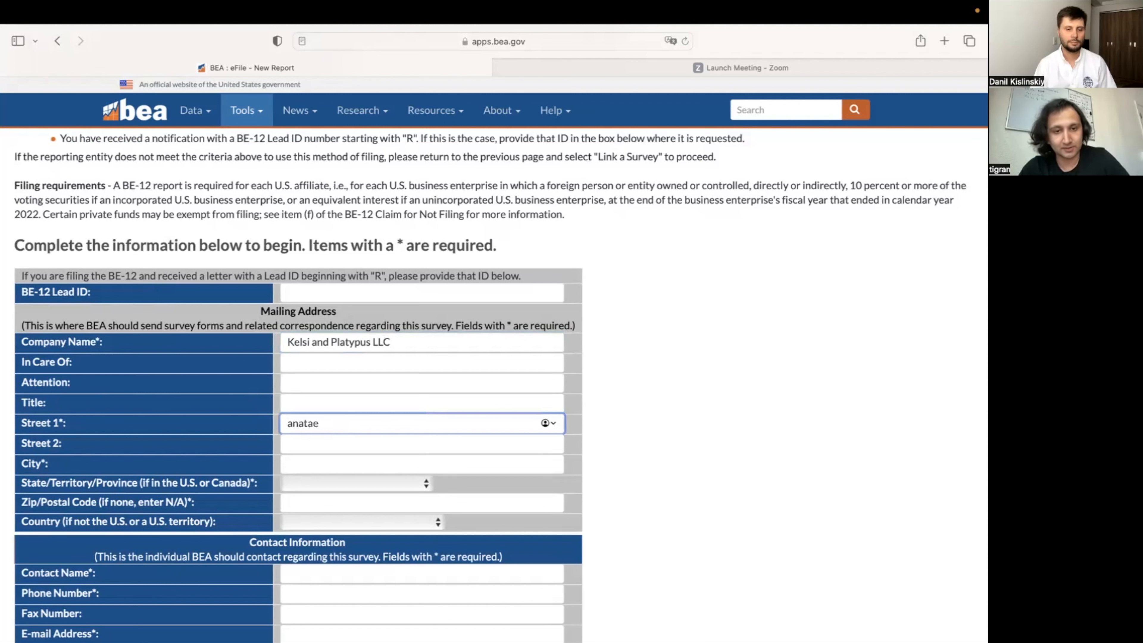
pyautogui.write('phobia')
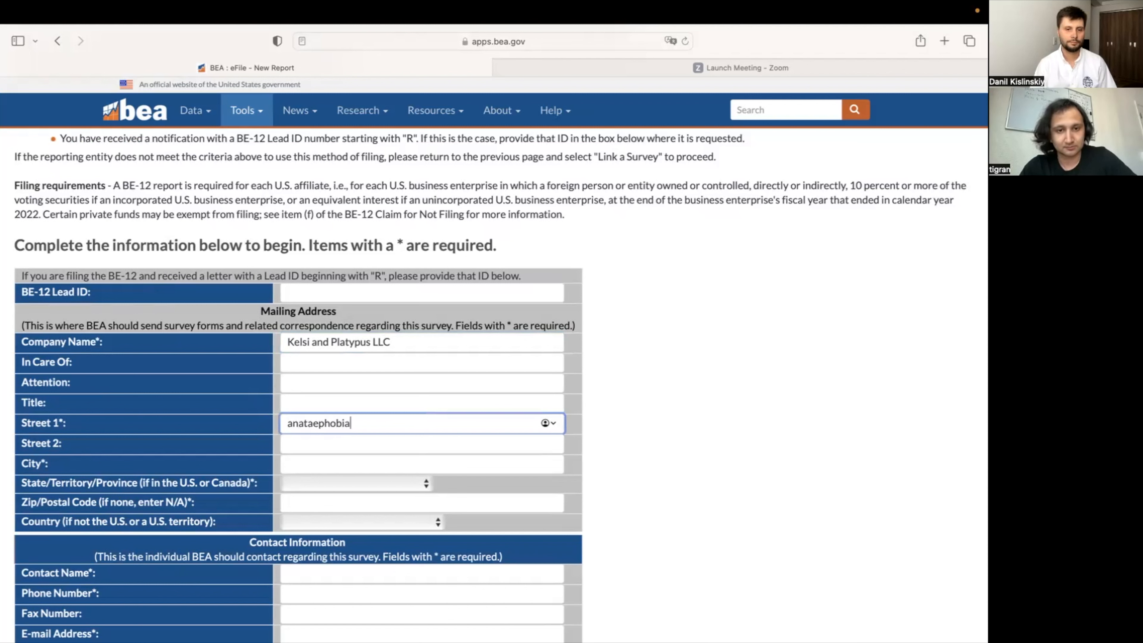
pyautogui.write(' ln')
pyautogui.press('Tab')
pyautogui.press('Tab')
pyautogui.write('larson')
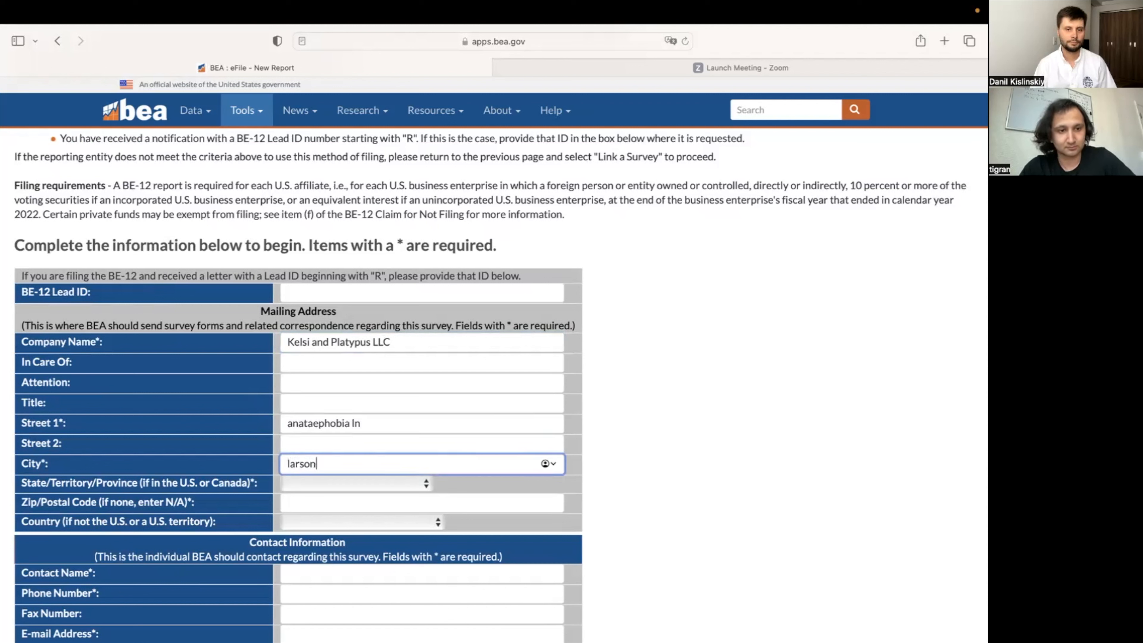
pyautogui.press('Tab')
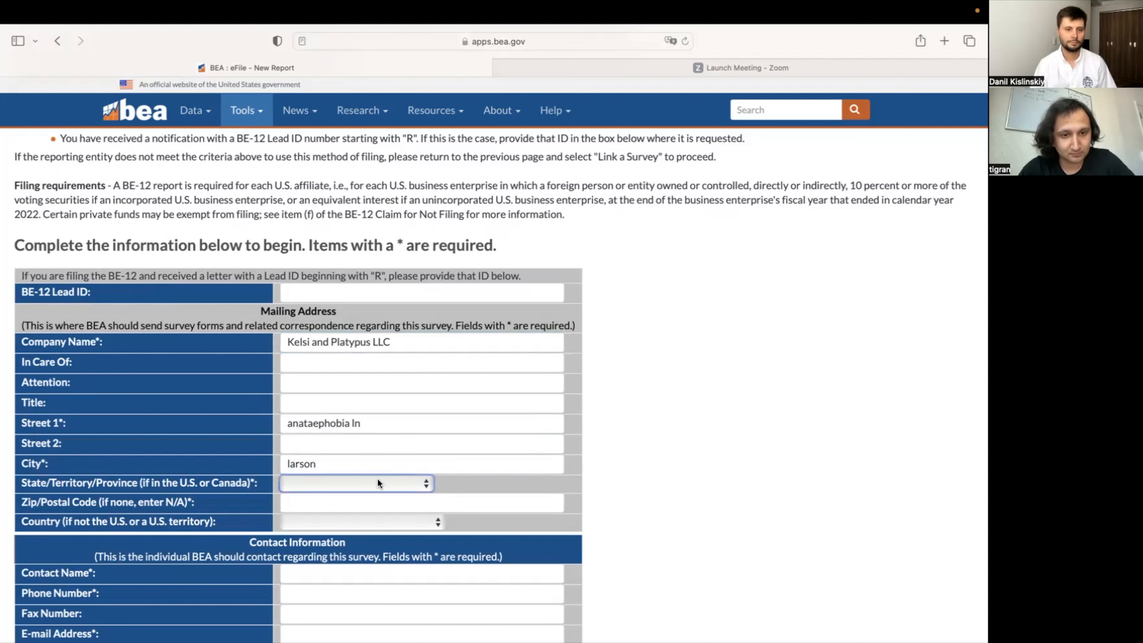
# Step: Set country to Australia, leave state blank, and enter postal code N/A
pyautogui.click(350, 516)
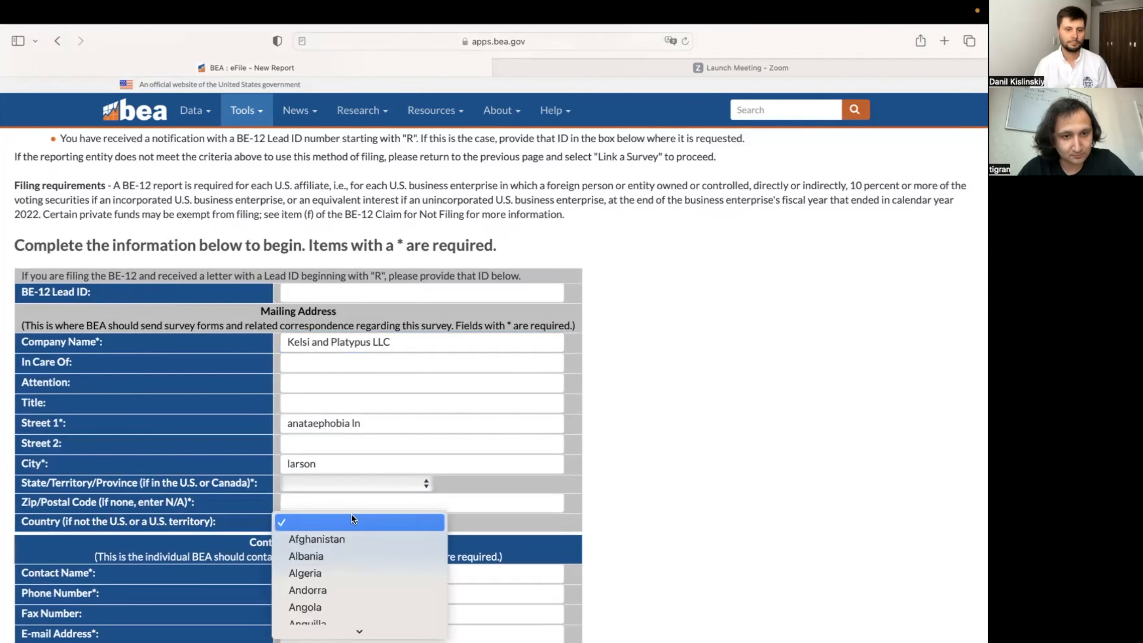
pyautogui.scroll(-8, 366, 570)
pyautogui.scroll(10, 365, 571)
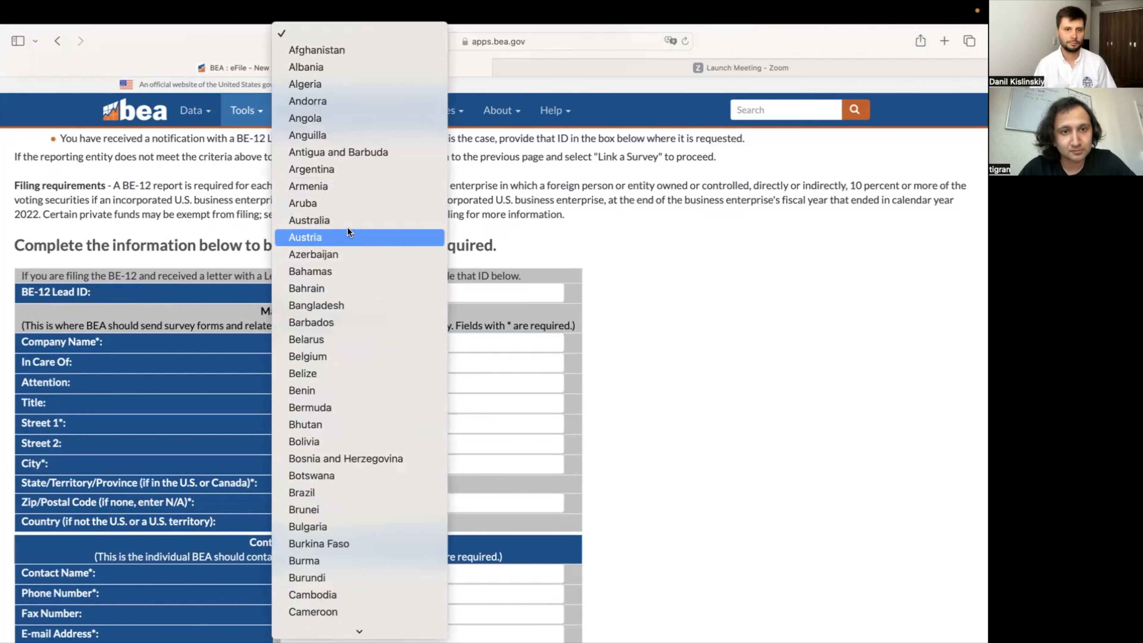
pyautogui.click(349, 221)
pyautogui.click(382, 485)
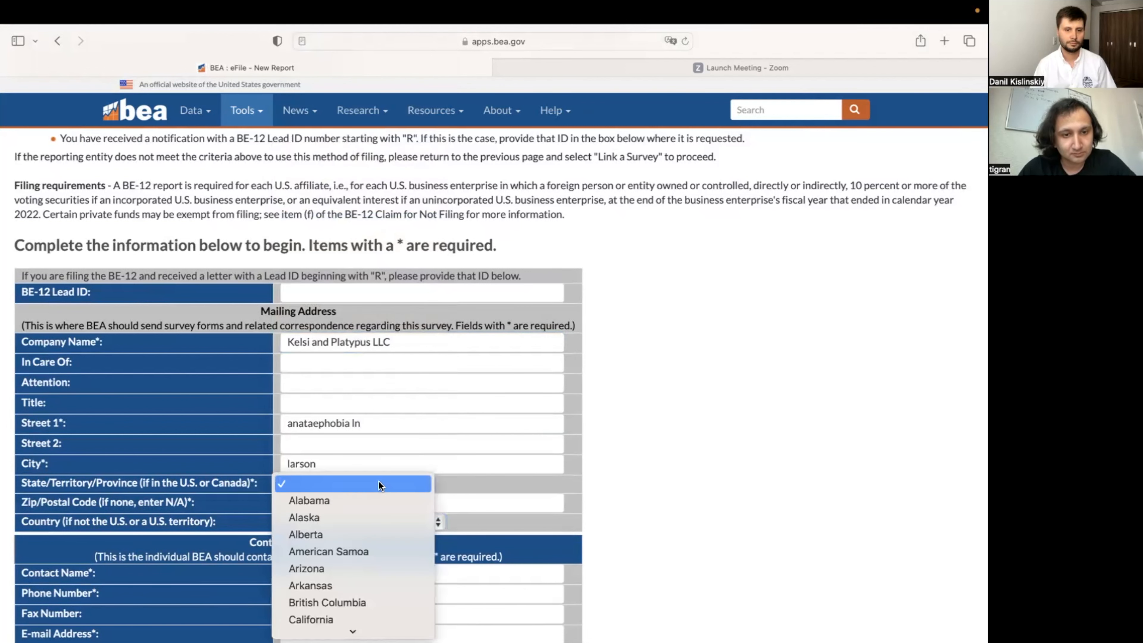
pyautogui.click(378, 481)
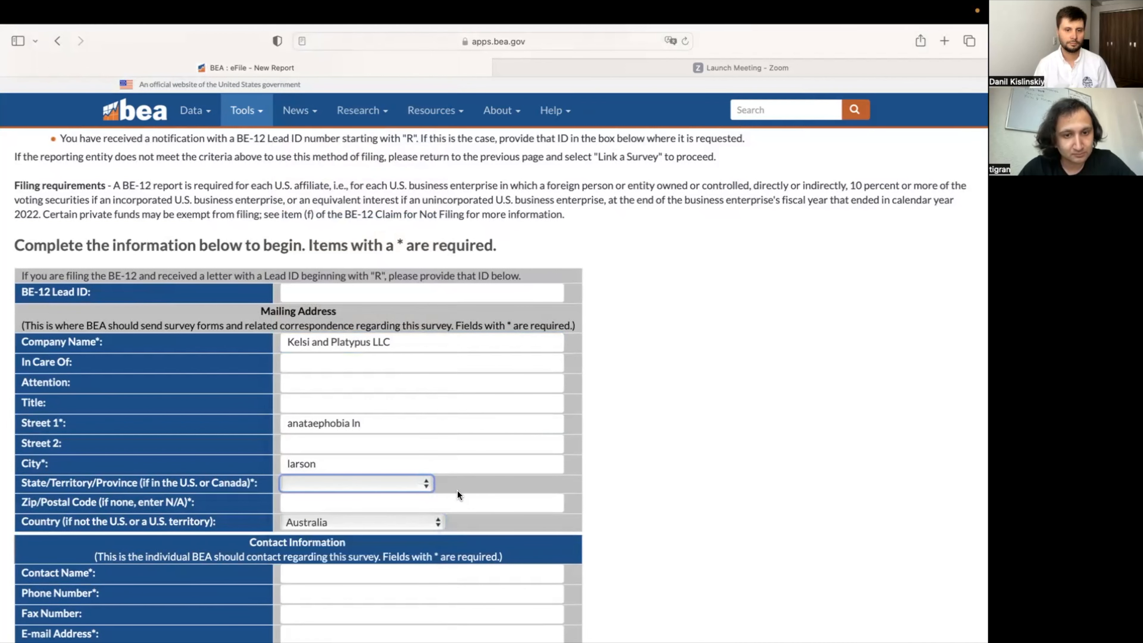
pyautogui.scroll(-1, 457, 489)
pyautogui.click(439, 469)
pyautogui.write('N')
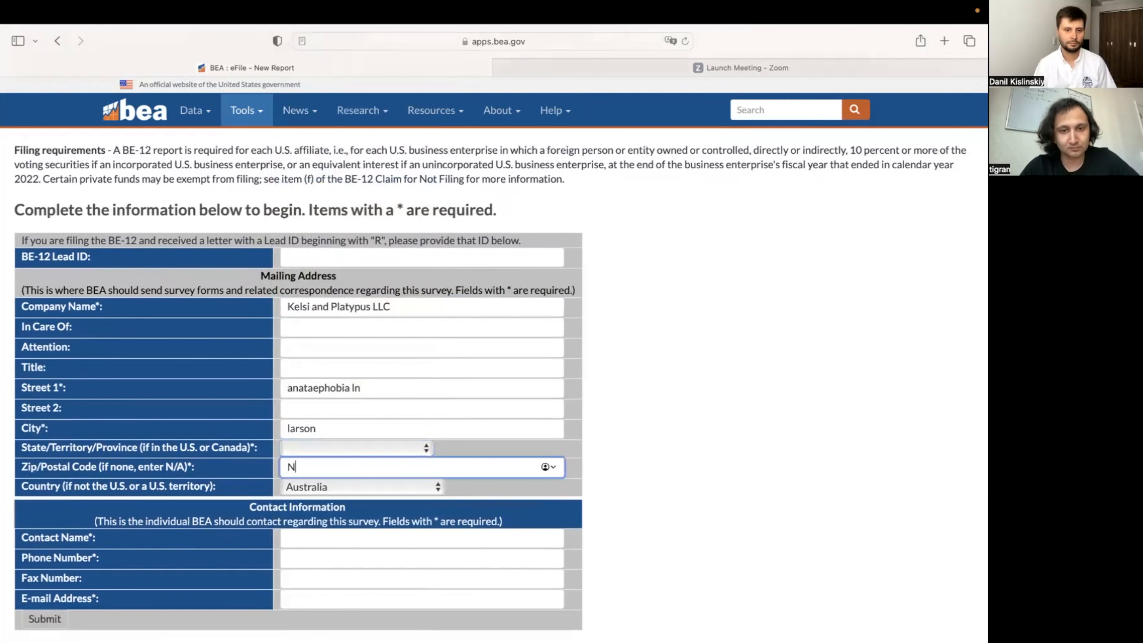
pyautogui.write('/A')
# Step: Fill in the contact's name, phone number and e-mail address, then submit the form
pyautogui.scroll(-2, 383, 464)
pyautogui.click(379, 459)
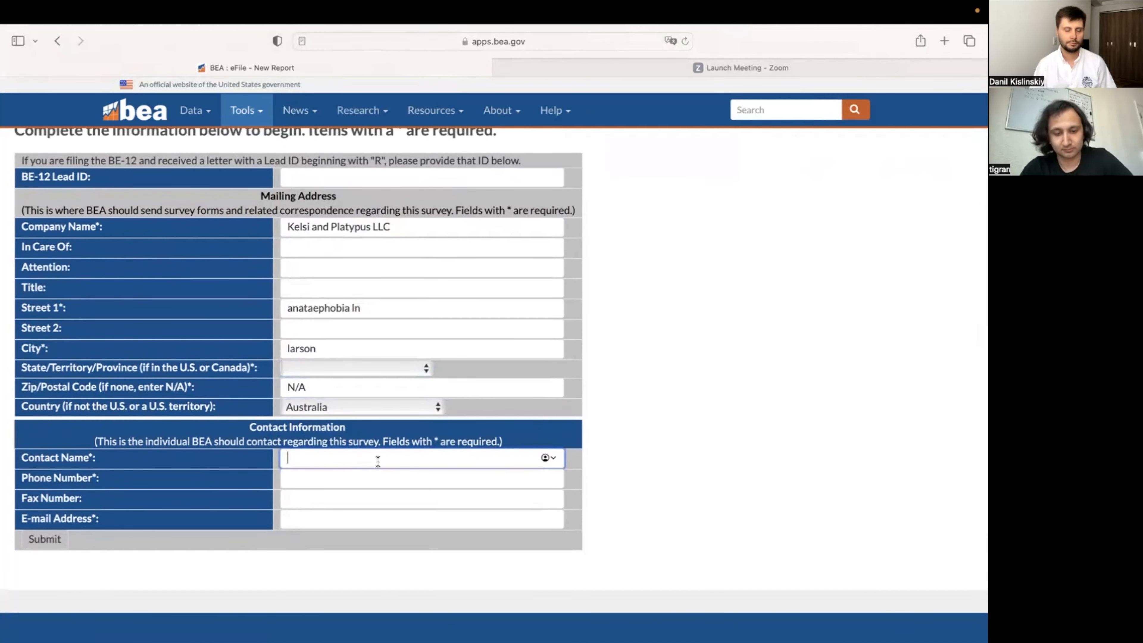
pyautogui.write('jane doe')
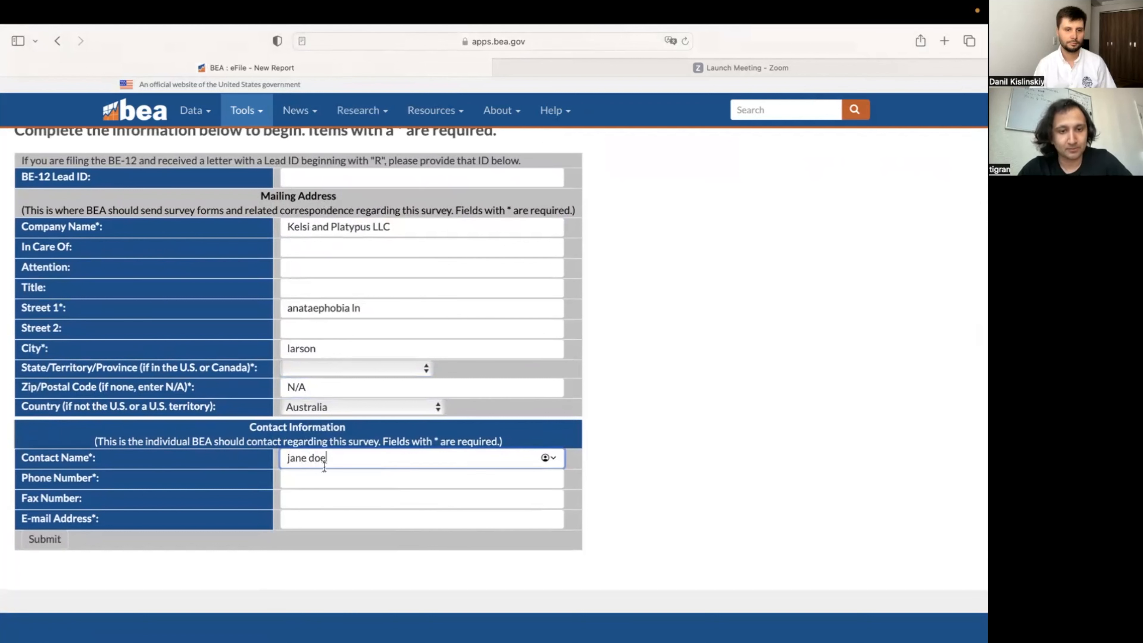
pyautogui.click(324, 479)
pyautogui.write('1234567890')
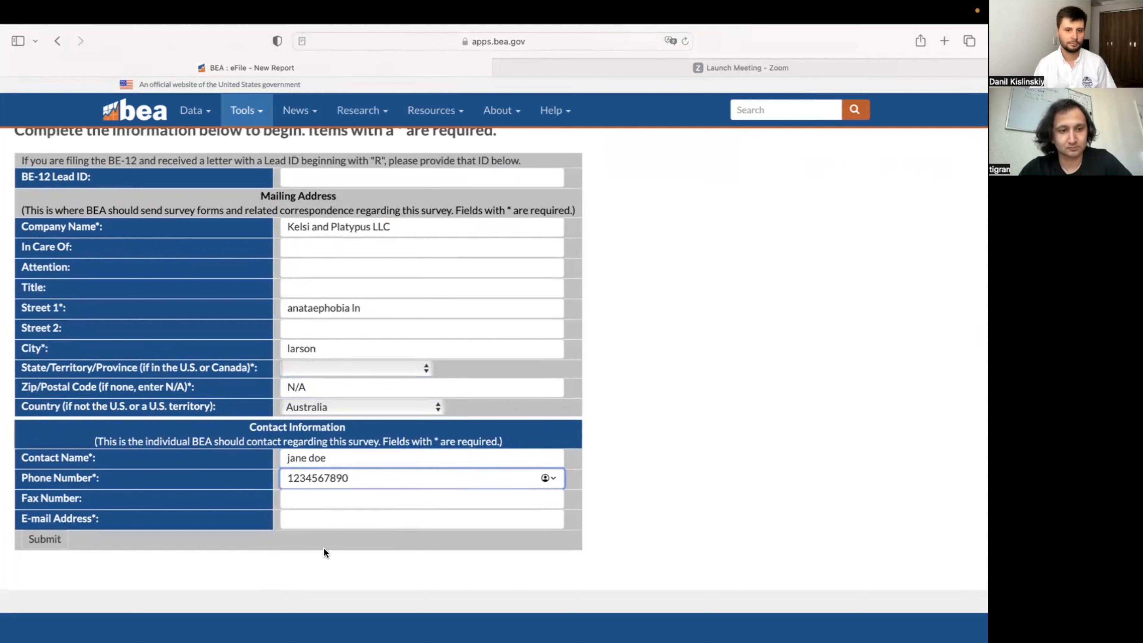
pyautogui.click(338, 518)
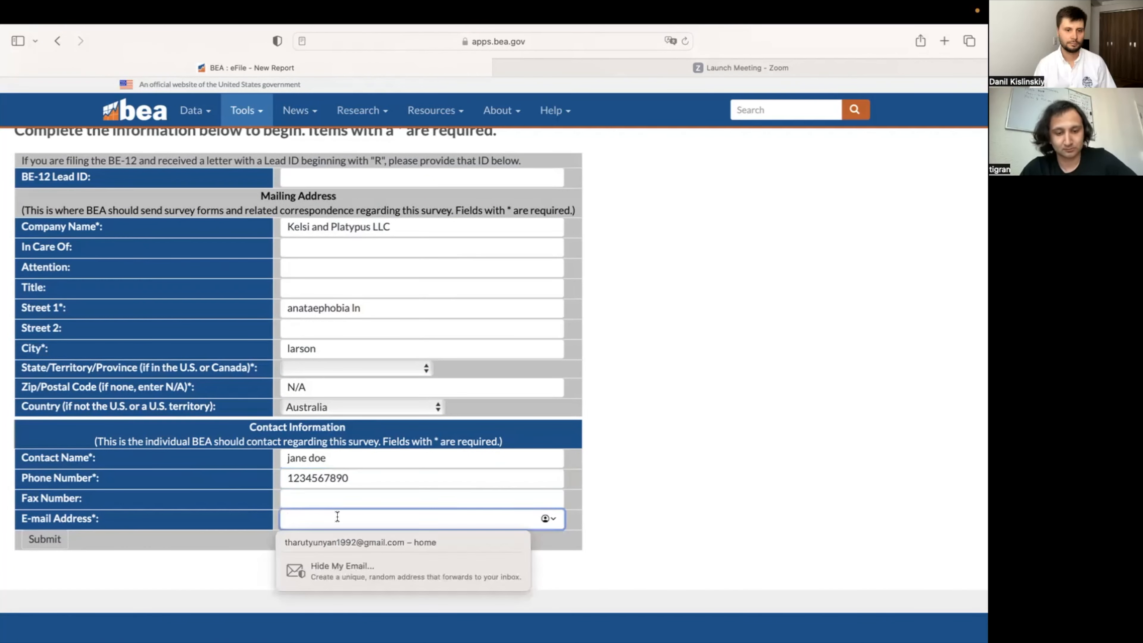
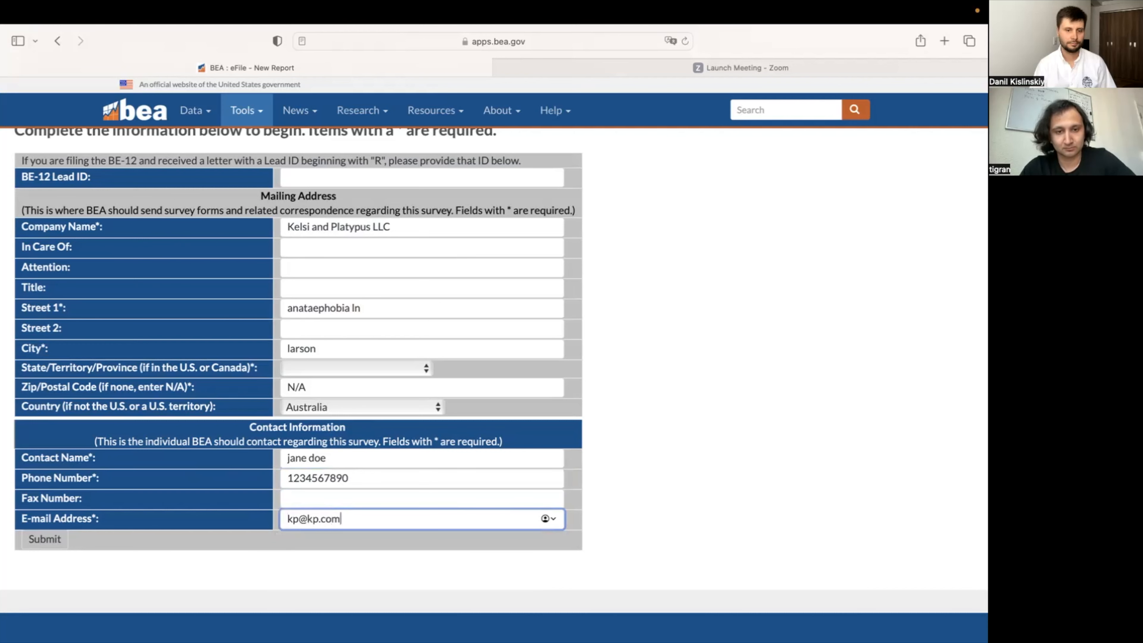
pyautogui.scroll(-2, 496, 360)
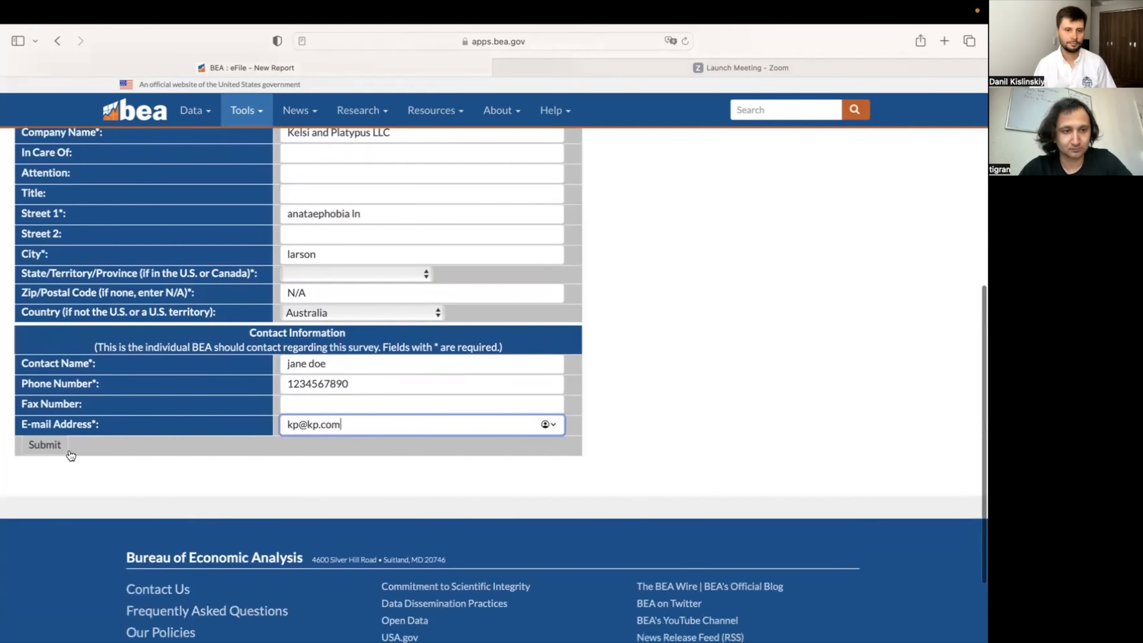
pyautogui.click(40, 449)
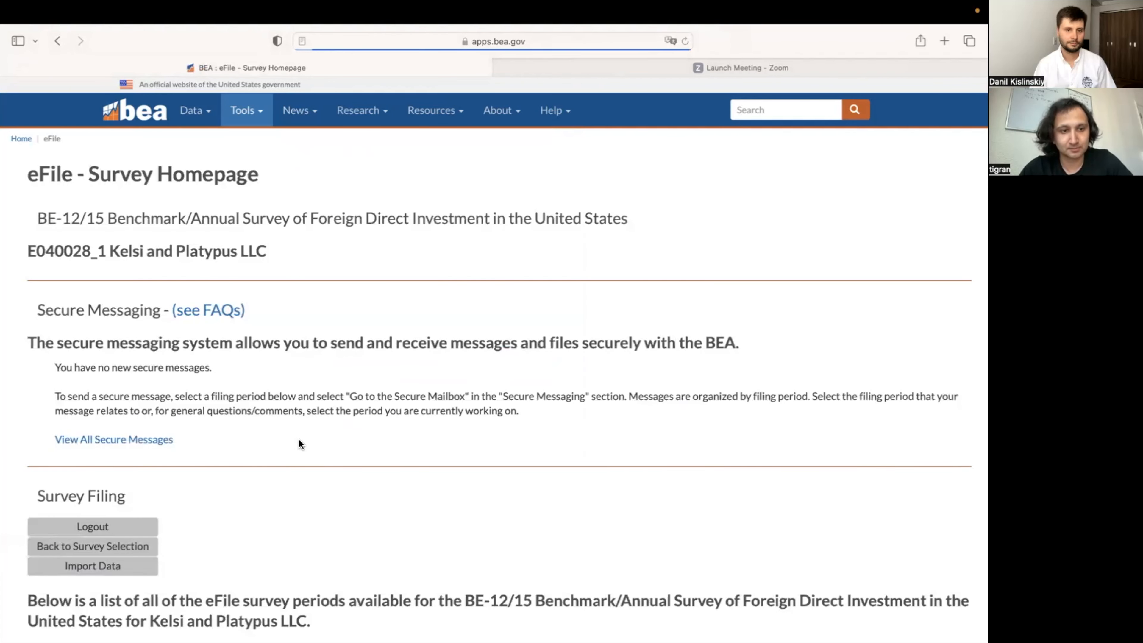
# Step: Open the 2022 Benchmark filing period and scroll down to its forms table
pyautogui.scroll(-1, 299, 439)
pyautogui.scroll(-5, 299, 441)
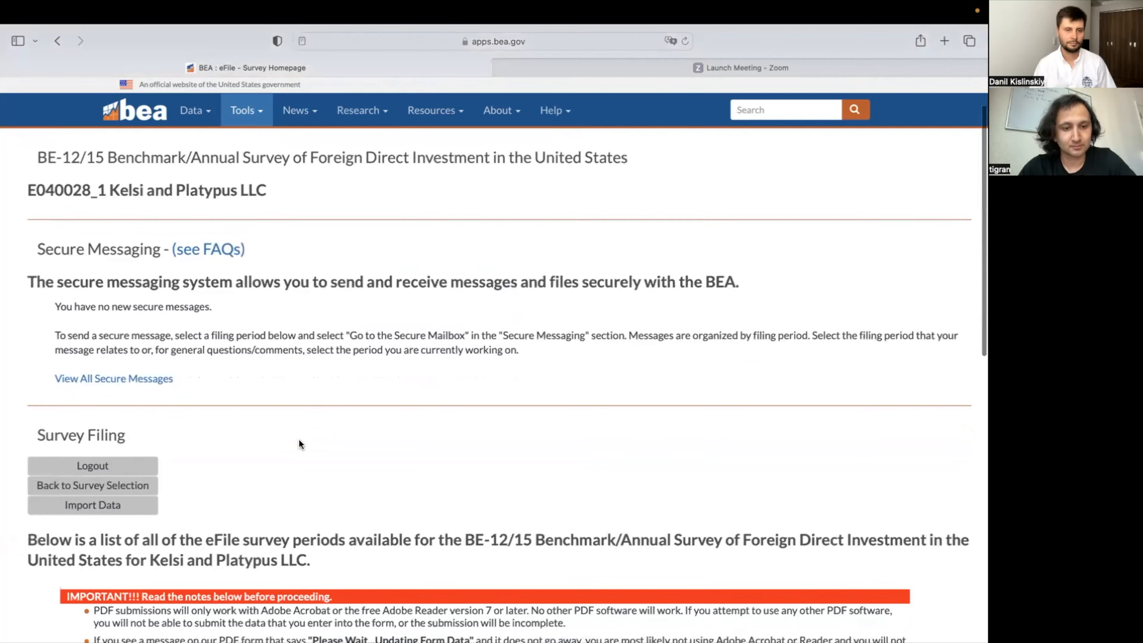
pyautogui.scroll(-4, 300, 442)
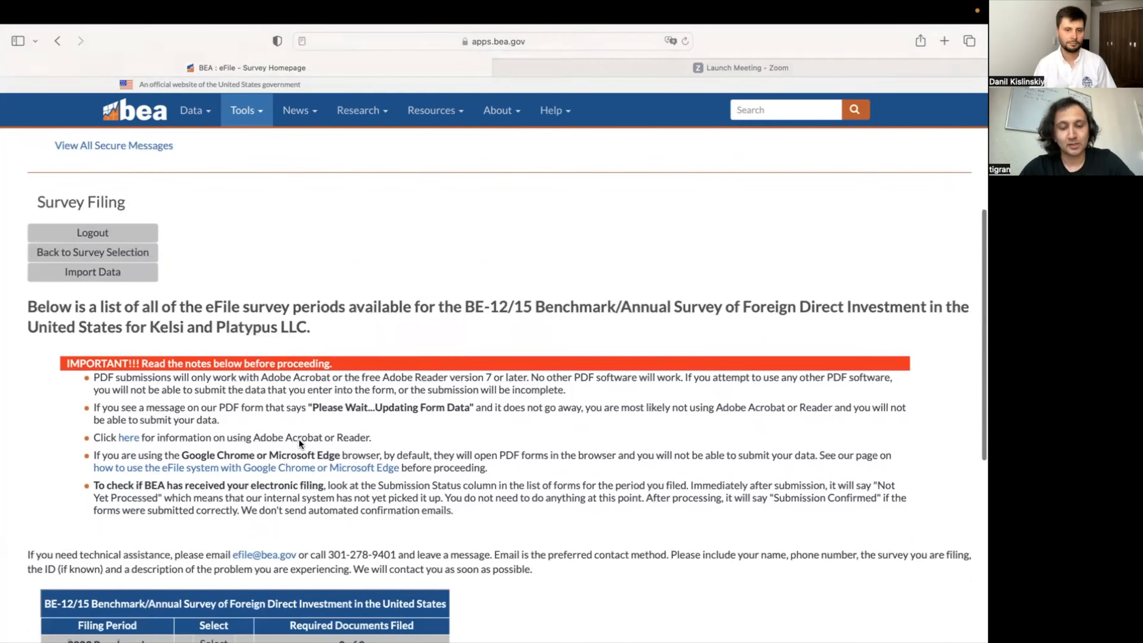
pyautogui.scroll(-1, 299, 438)
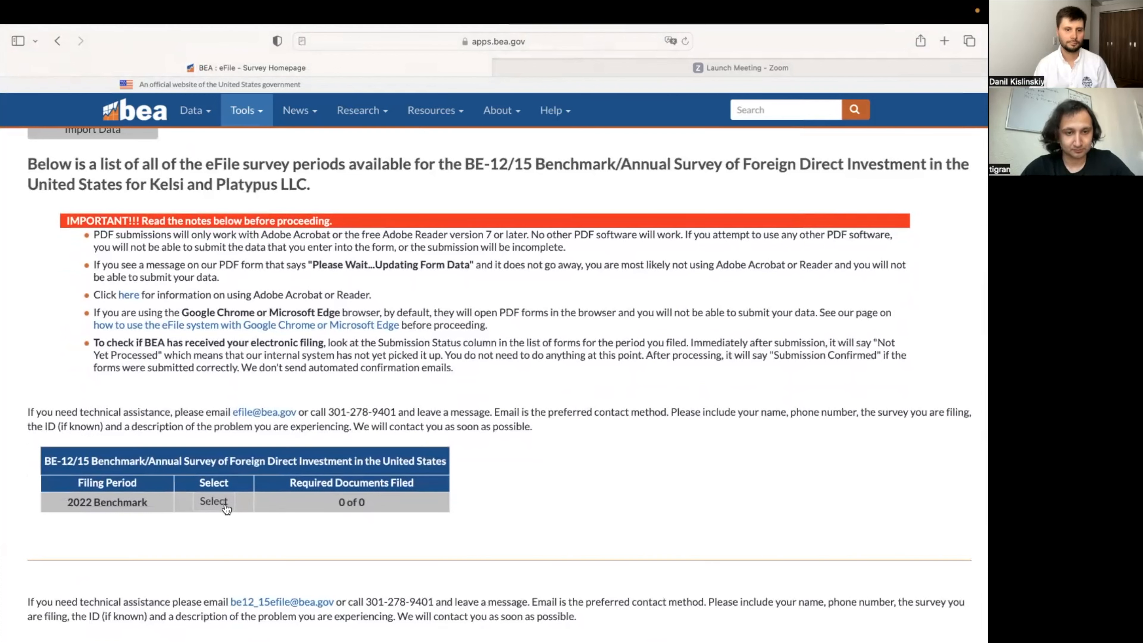
pyautogui.click(214, 502)
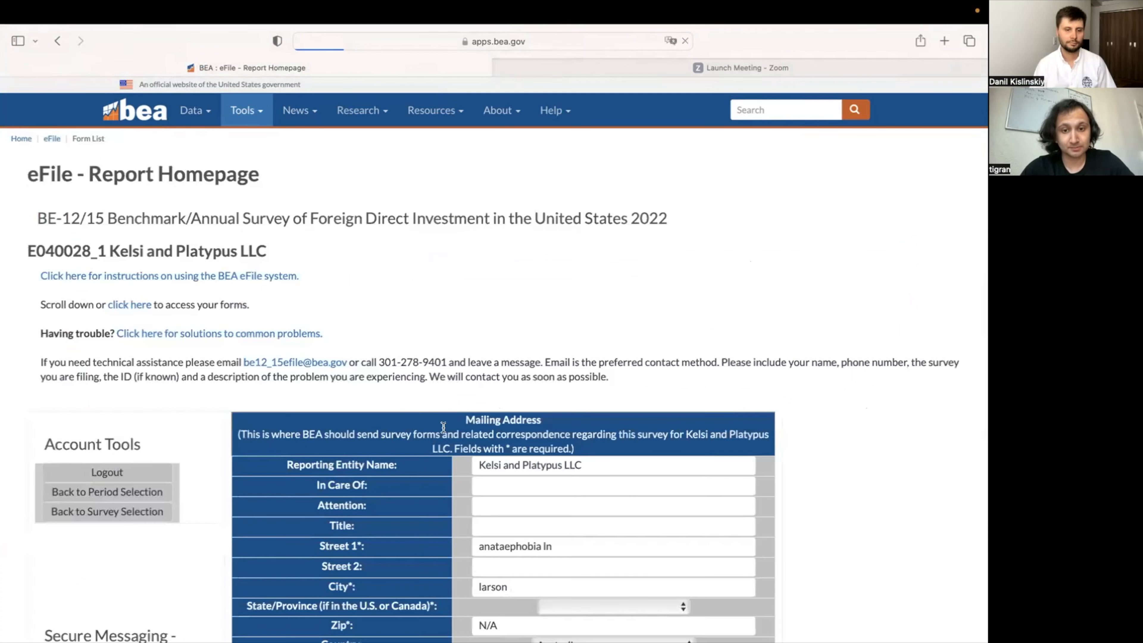
pyautogui.scroll(-6, 444, 427)
pyautogui.scroll(-8, 444, 427)
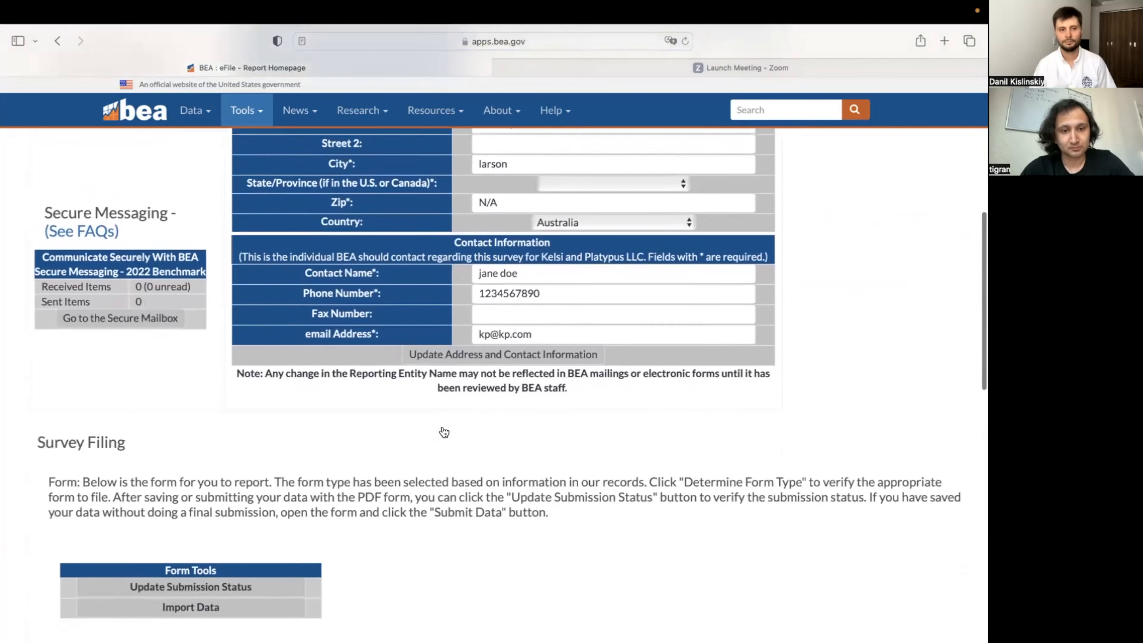
pyautogui.scroll(-15, 444, 427)
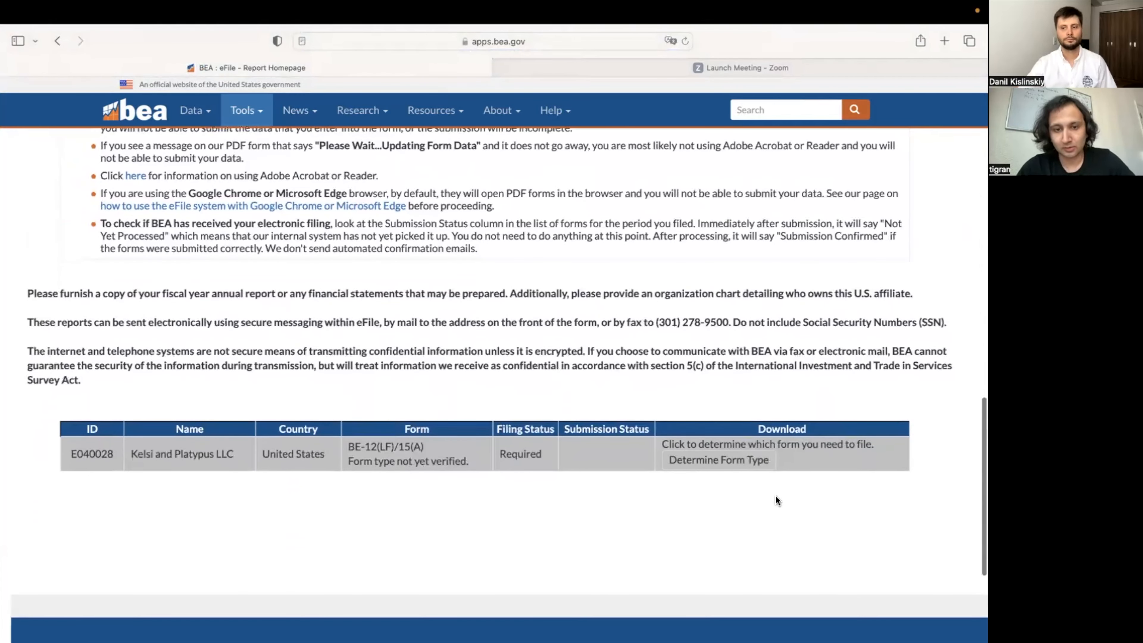
# Step: Run Determine Form Type, answering Yes, Yes and No to get the recommended form
pyautogui.click(735, 468)
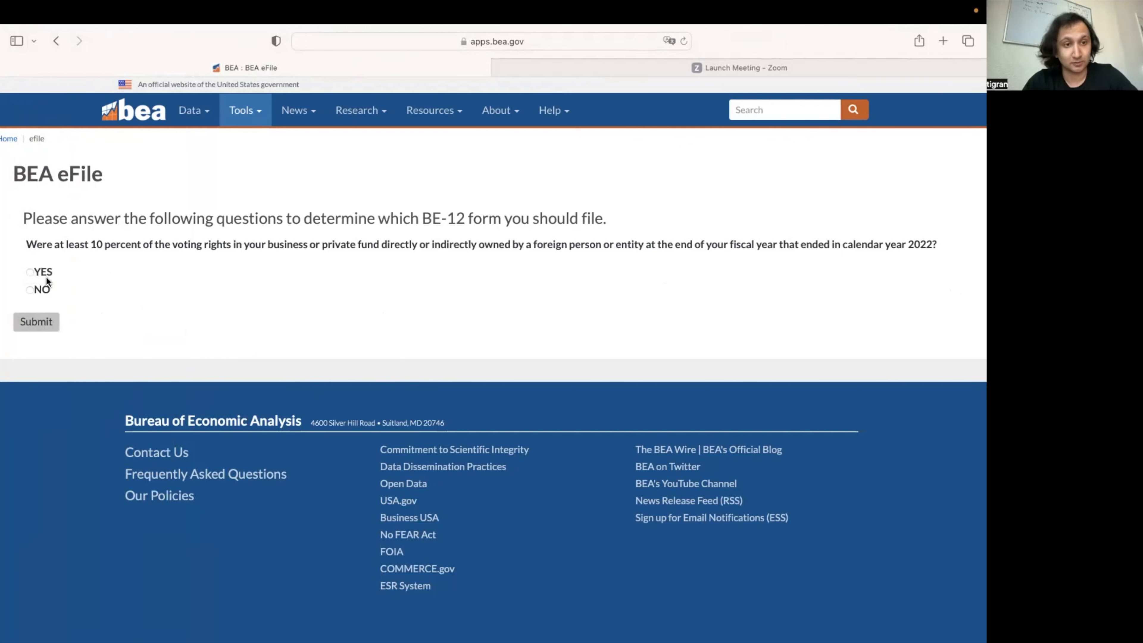
pyautogui.click(31, 272)
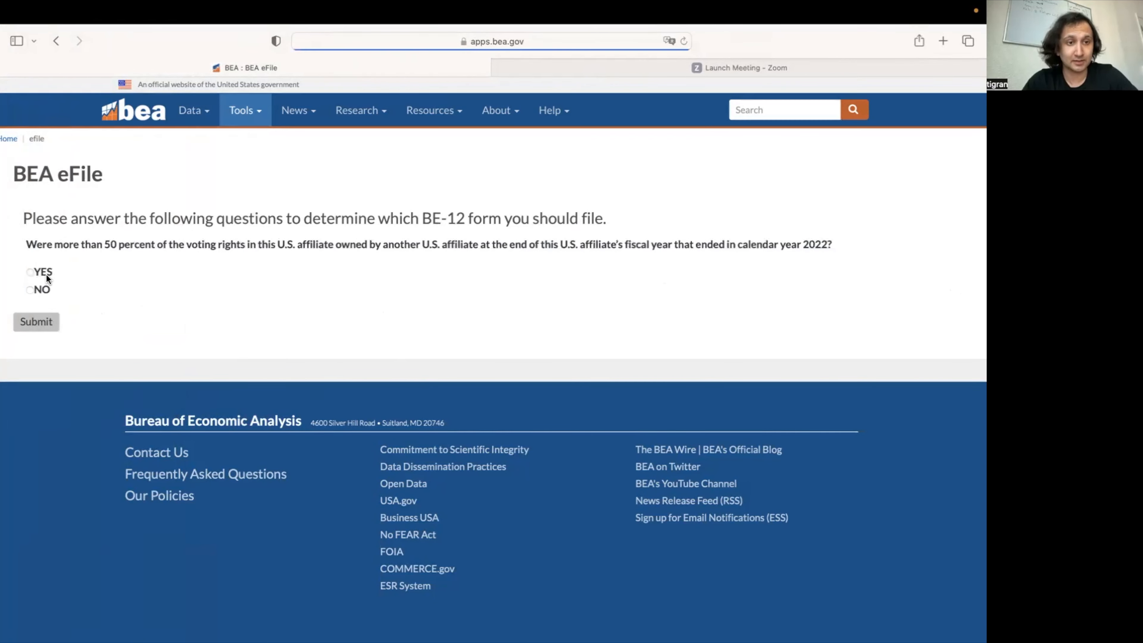
pyautogui.click(28, 271)
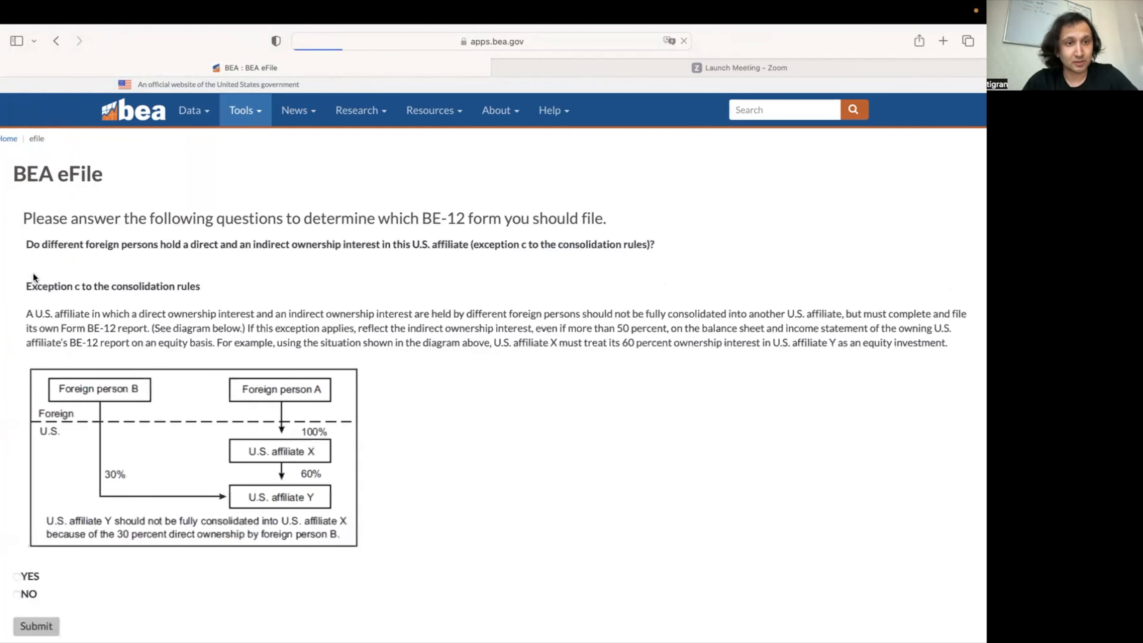
pyautogui.scroll(-1, 74, 312)
pyautogui.scroll(-3, 74, 312)
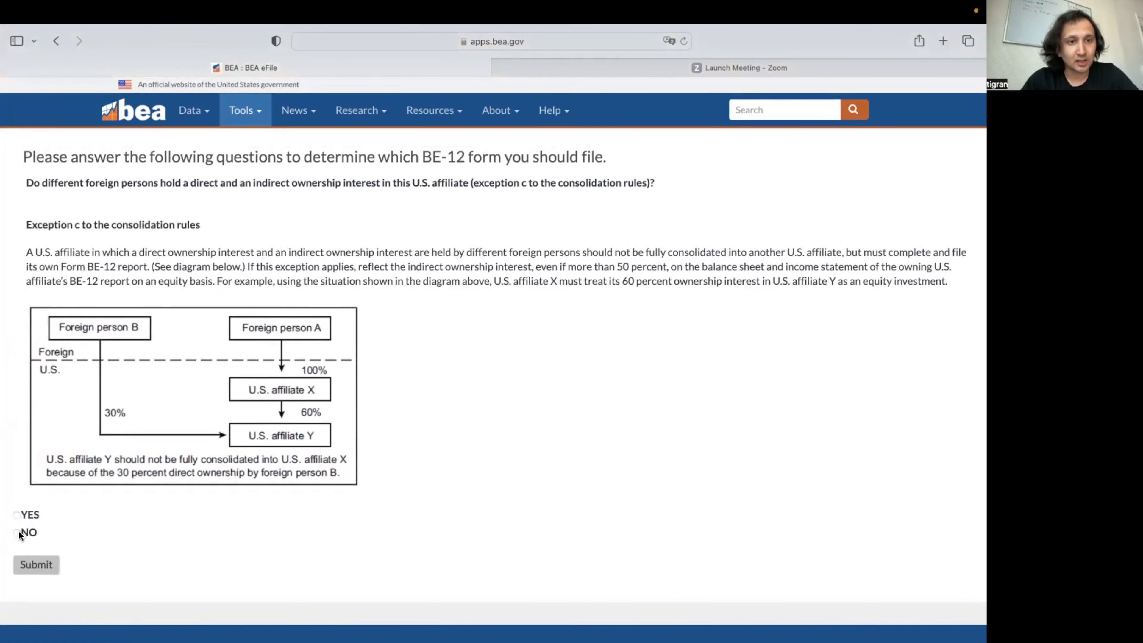
pyautogui.click(19, 534)
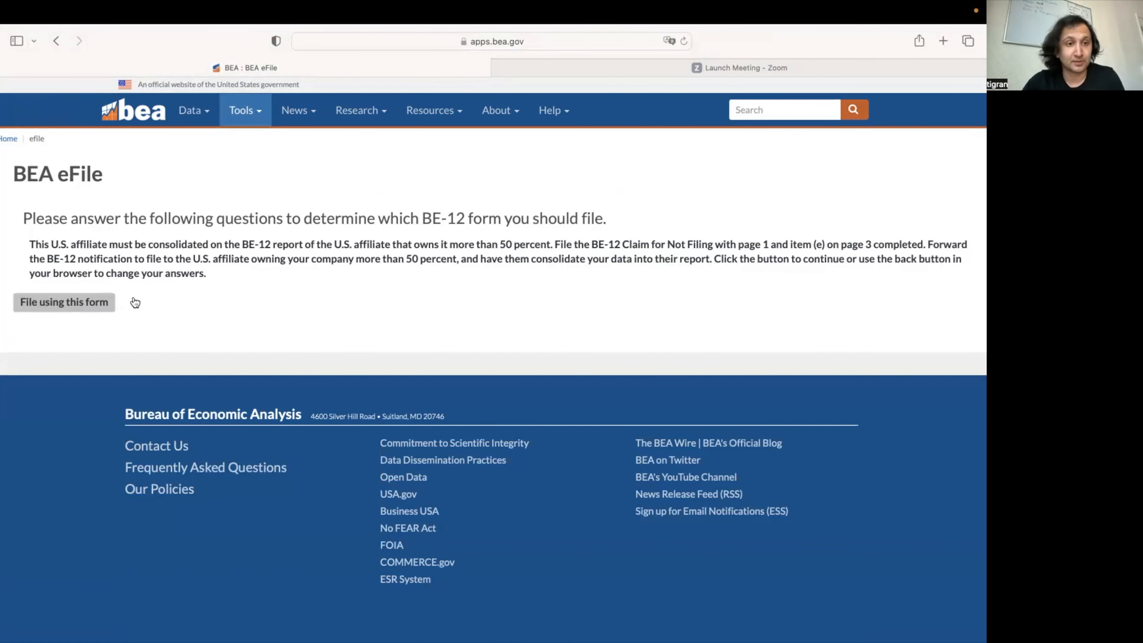
# Step: Choose to file with the BE-12/15 Claim For Exemption form and download its PDF
pyautogui.click(72, 303)
pyautogui.scroll(-4, 400, 362)
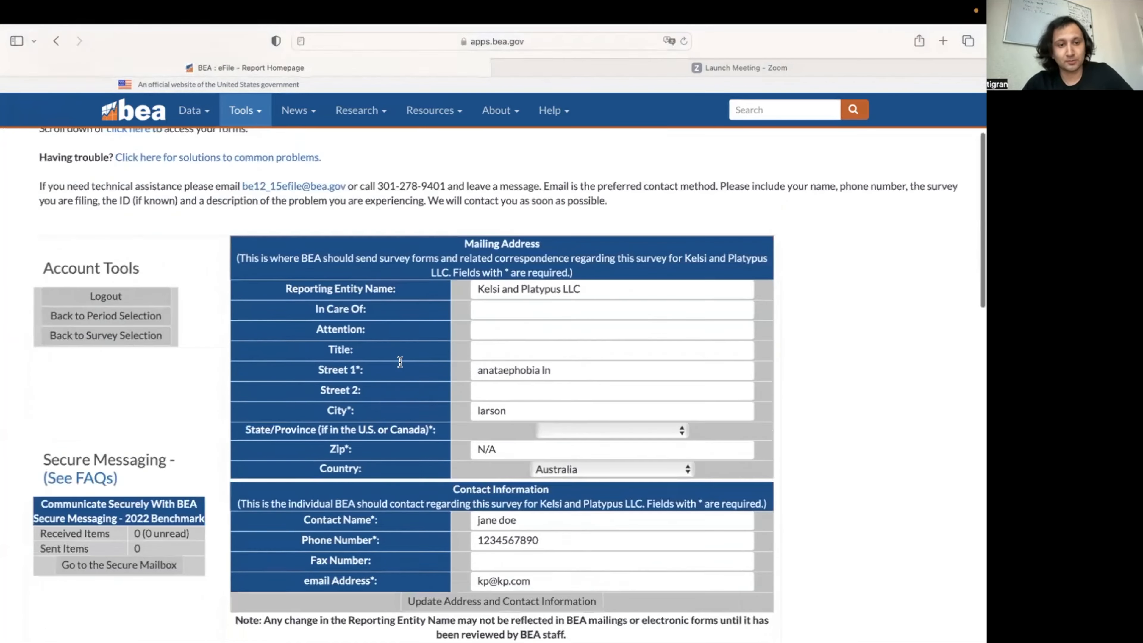
pyautogui.scroll(-10, 400, 362)
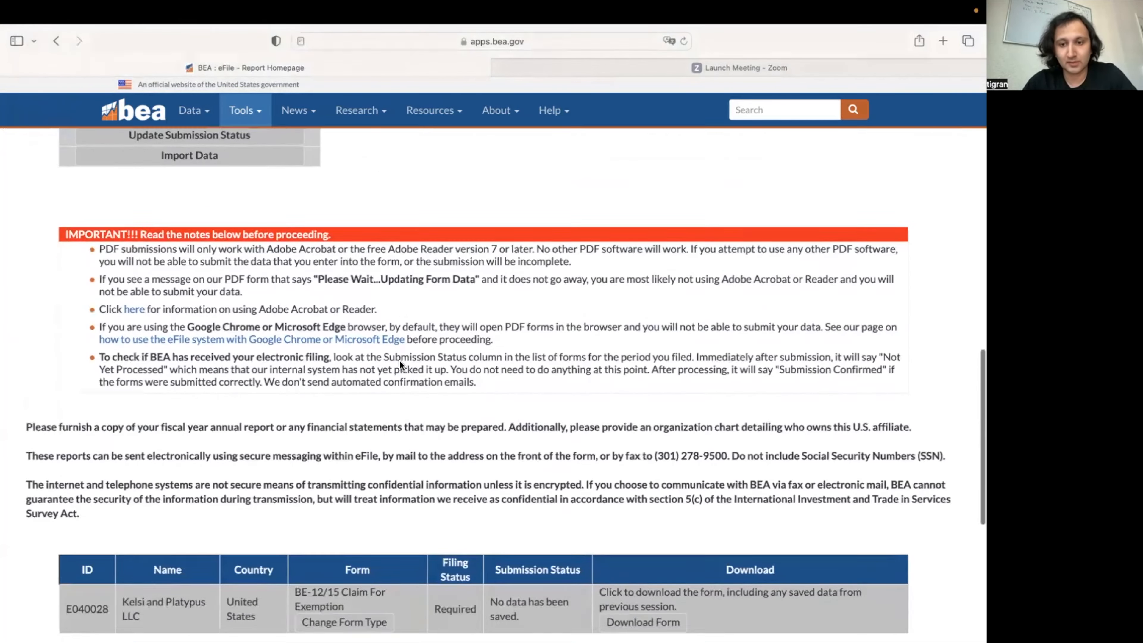
pyautogui.scroll(-3, 400, 364)
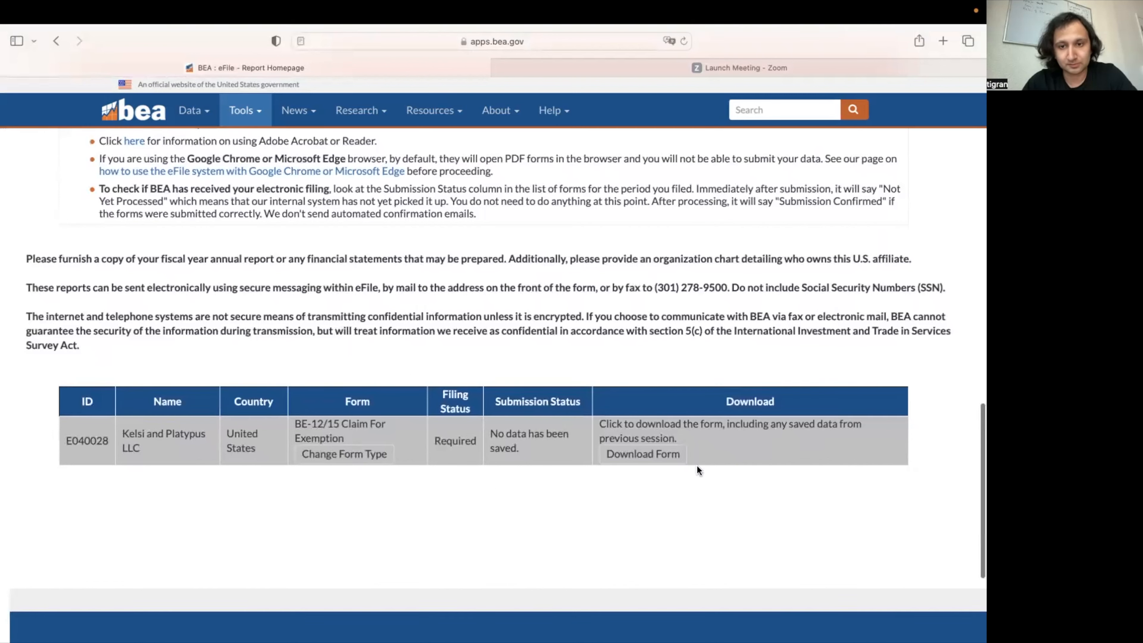
pyautogui.click(665, 456)
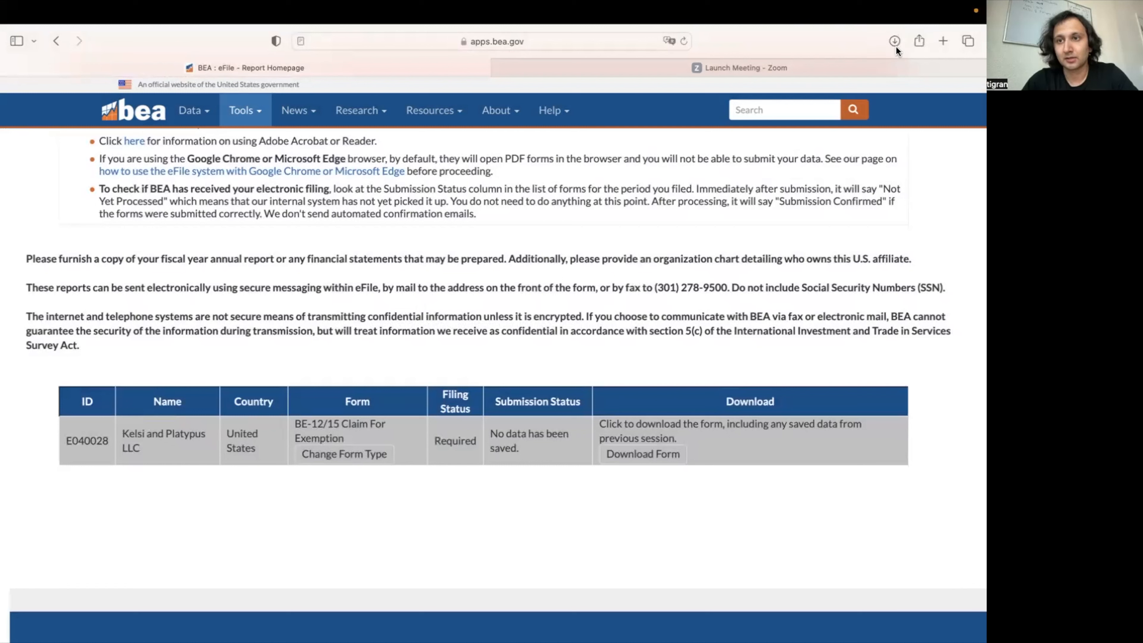
# Step: Open BE12_E040028290.pdf from Safari's downloads in Preview
pyautogui.click(893, 42)
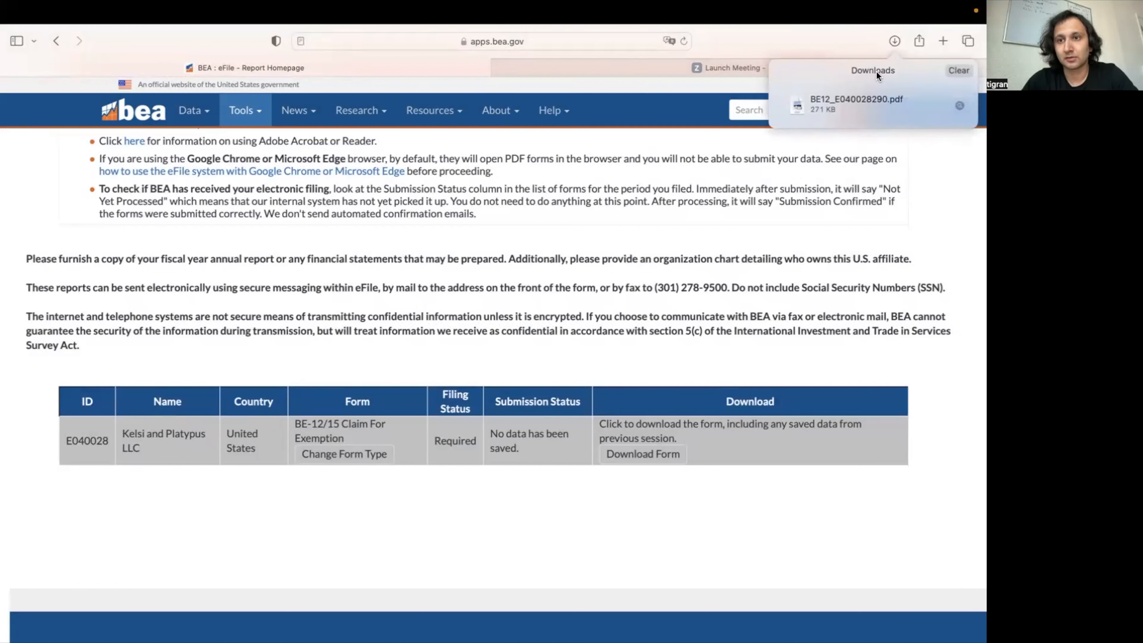
pyautogui.click(842, 99)
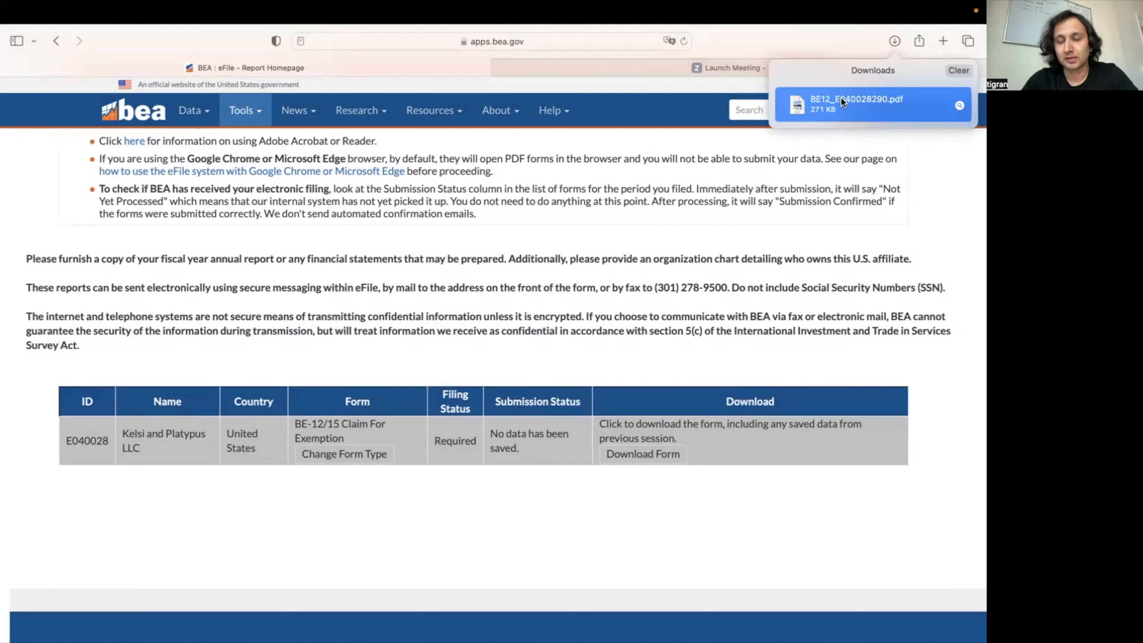
pyautogui.doubleClick(825, 102)
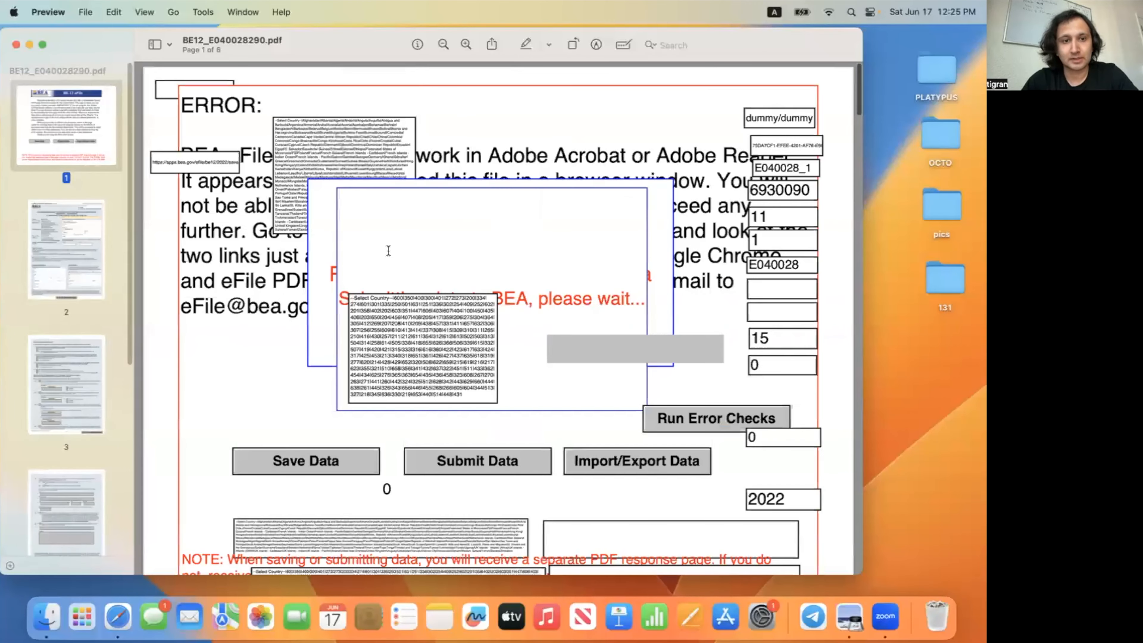
# Step: Go to page 2 of the PDF and scroll down to the Contact Information section
pyautogui.click(72, 267)
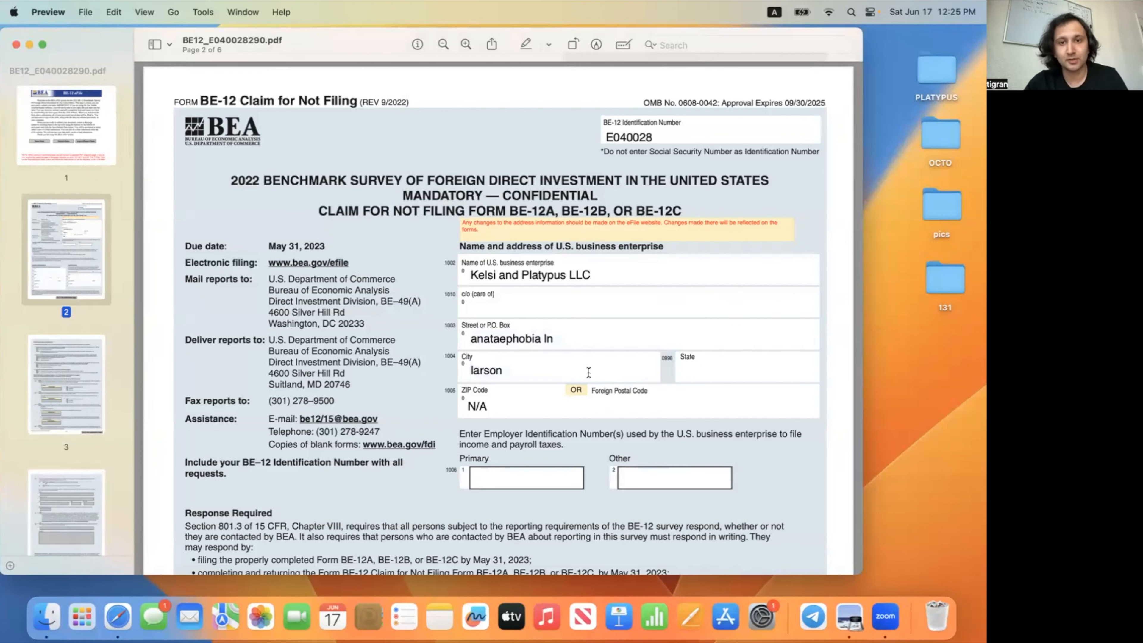
pyautogui.scroll(-2, 579, 378)
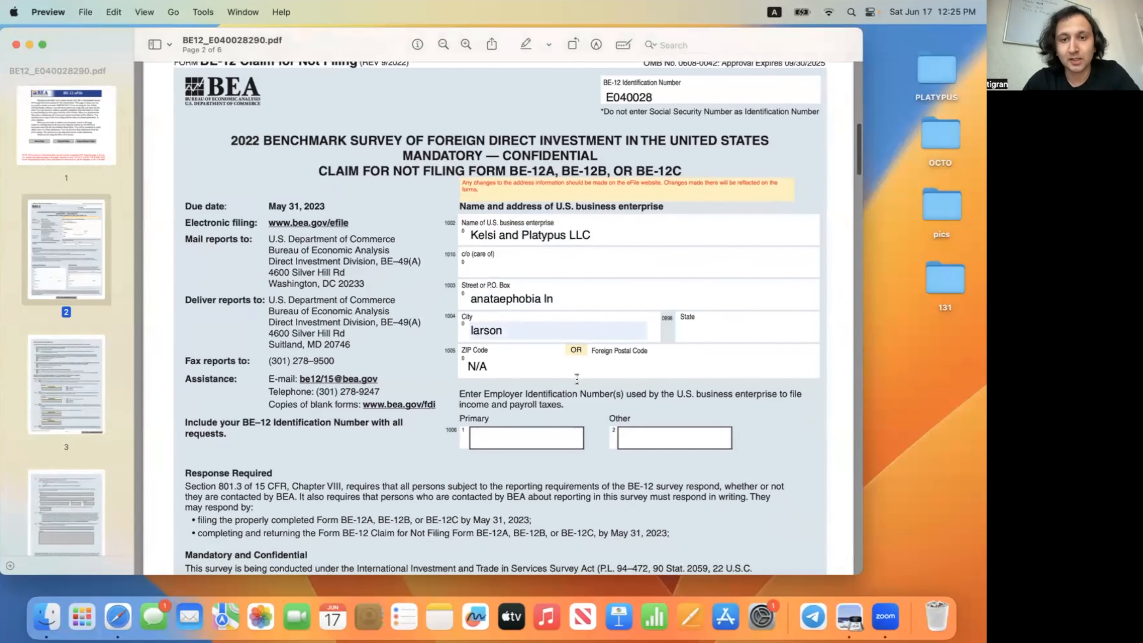
pyautogui.scroll(-5, 503, 314)
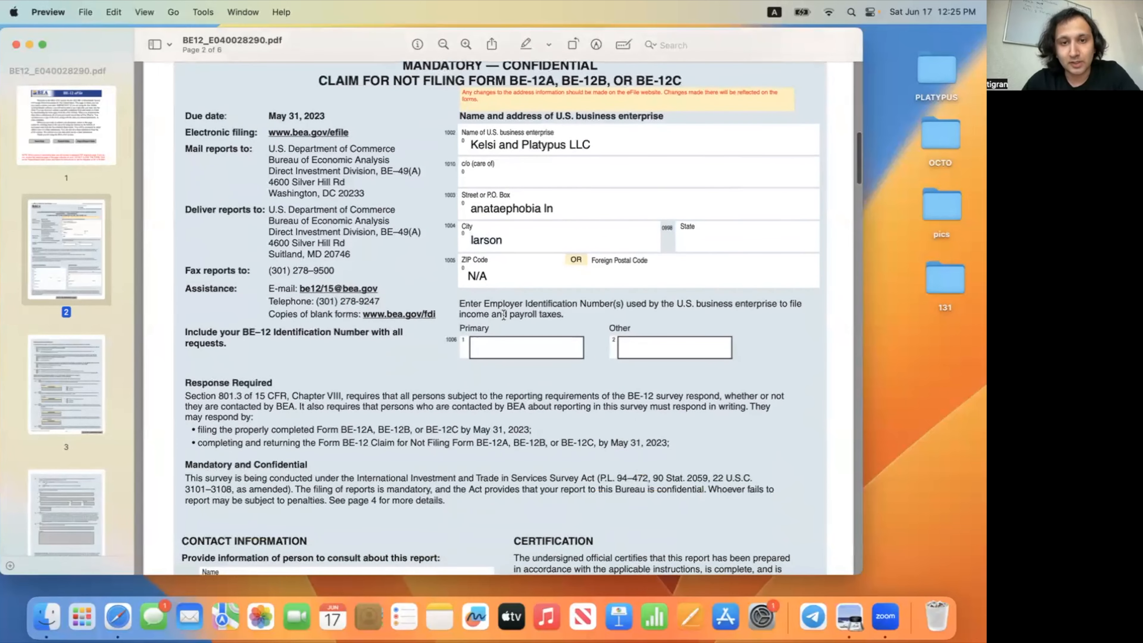
pyautogui.scroll(-3, 504, 314)
pyautogui.scroll(-15, 575, 307)
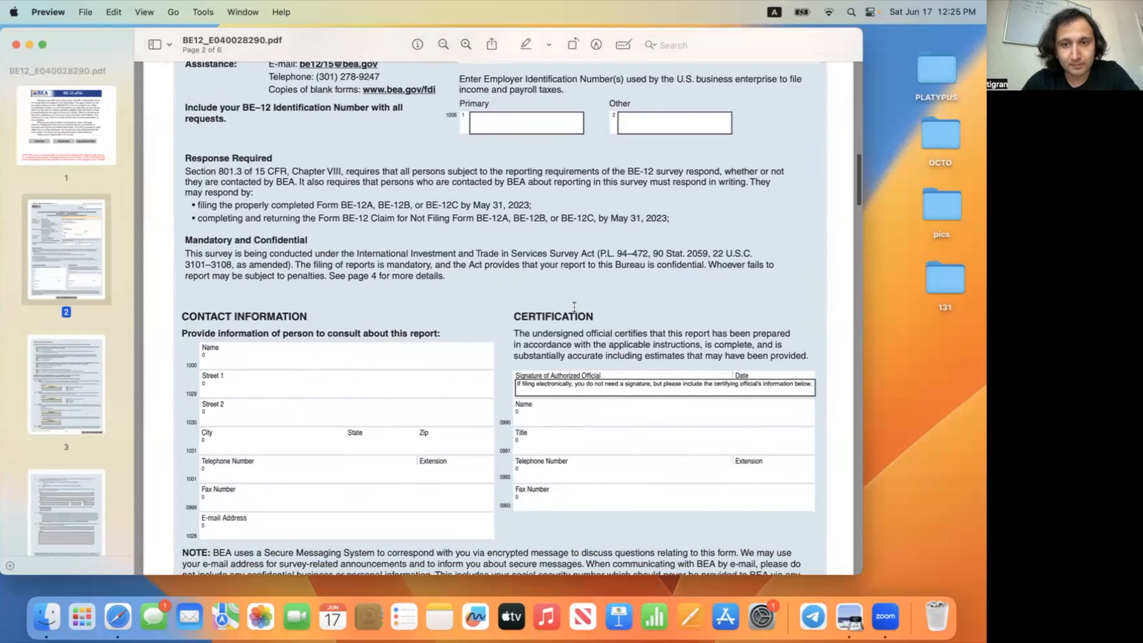
pyautogui.scroll(-3, 520, 345)
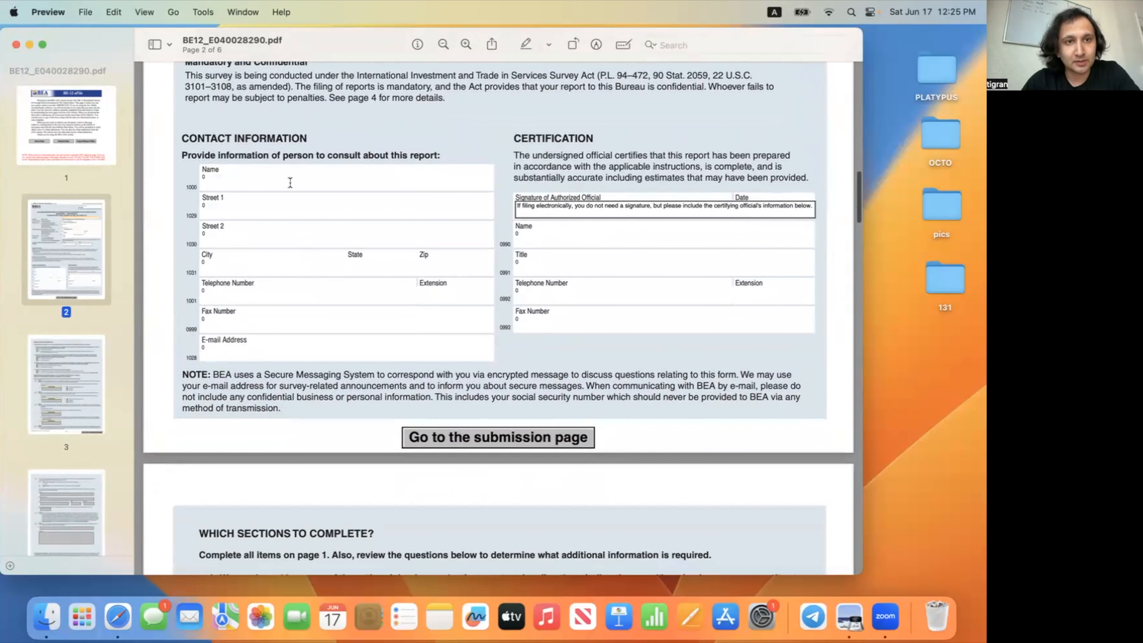
pyautogui.scroll(8, 291, 182)
pyautogui.scroll(-4, 291, 182)
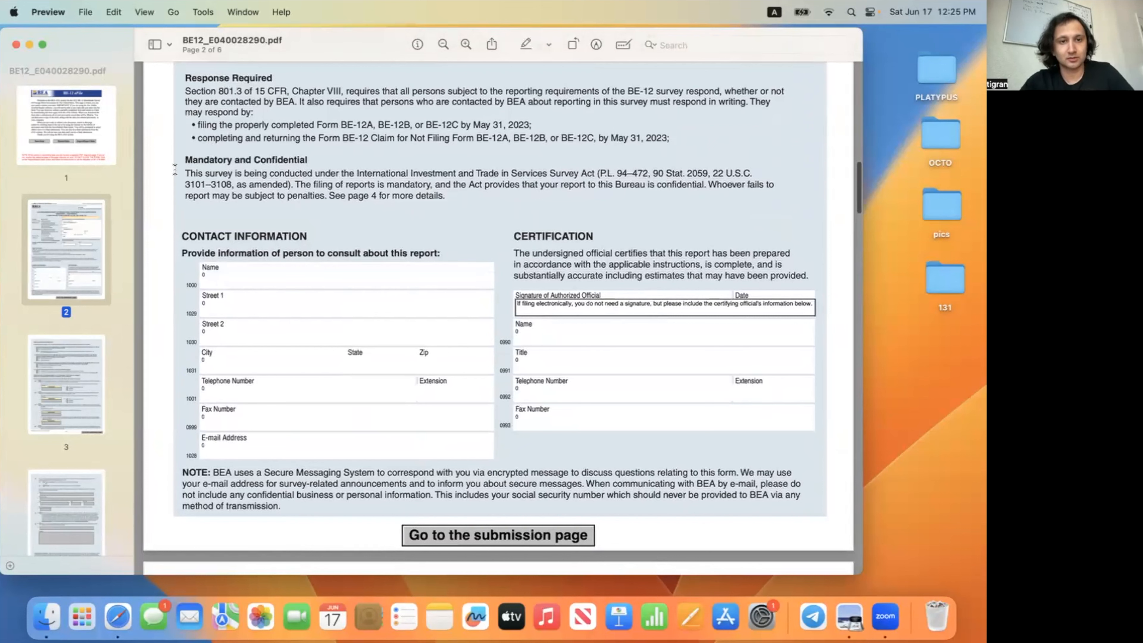
# Step: Enter the contact's name, street address and city in Contact Information
pyautogui.click(294, 282)
pyautogui.write('Jane Doe')
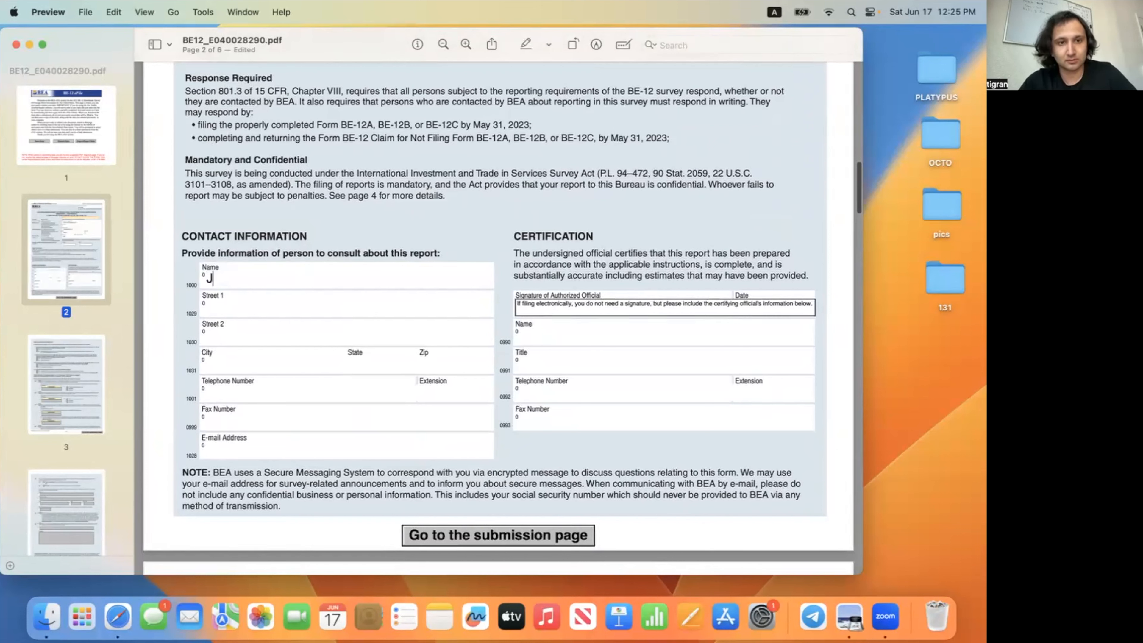
pyautogui.click(263, 308)
pyautogui.write('123 st')
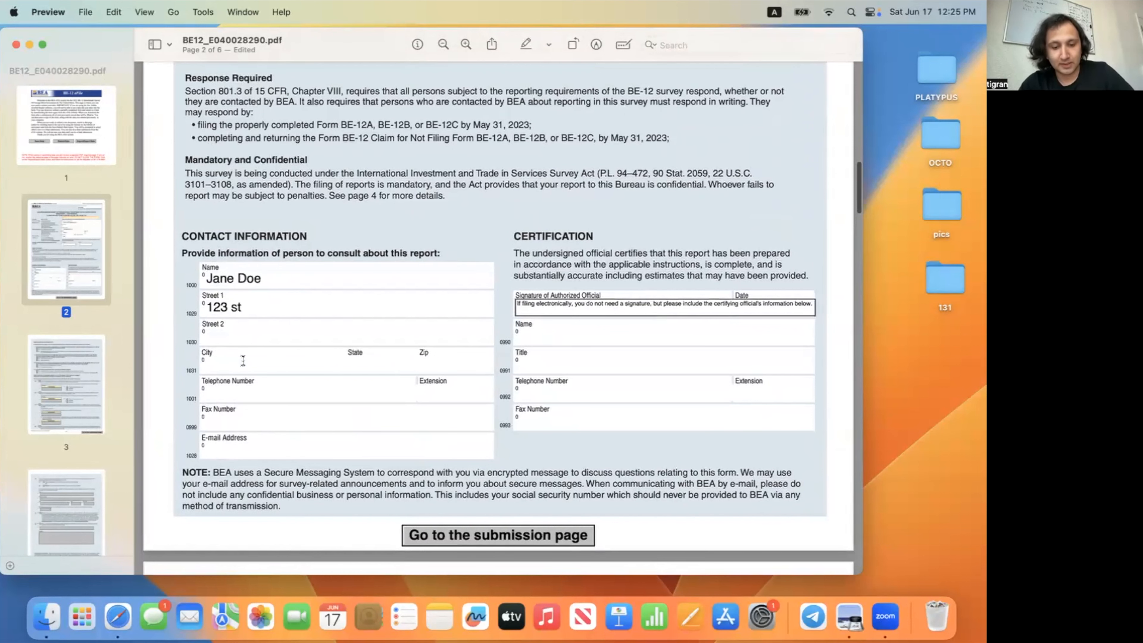
pyautogui.write('Sydney')
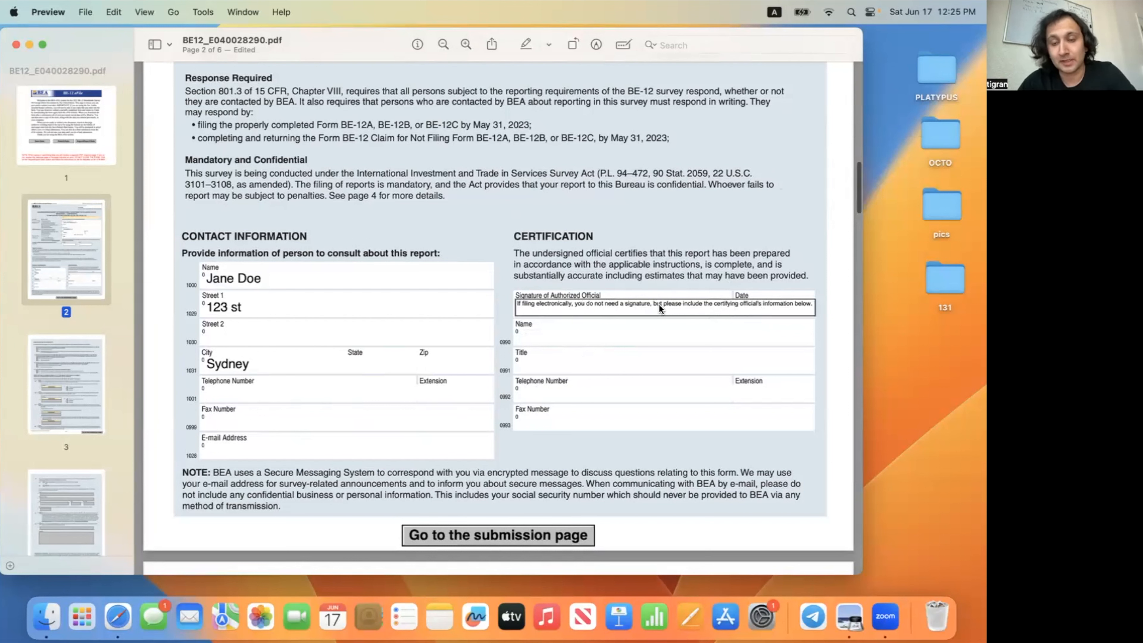
# Step: Fill in the certifying official's name, title 'ceo' and telephone number
pyautogui.click(592, 341)
pyautogui.write('jane doe')
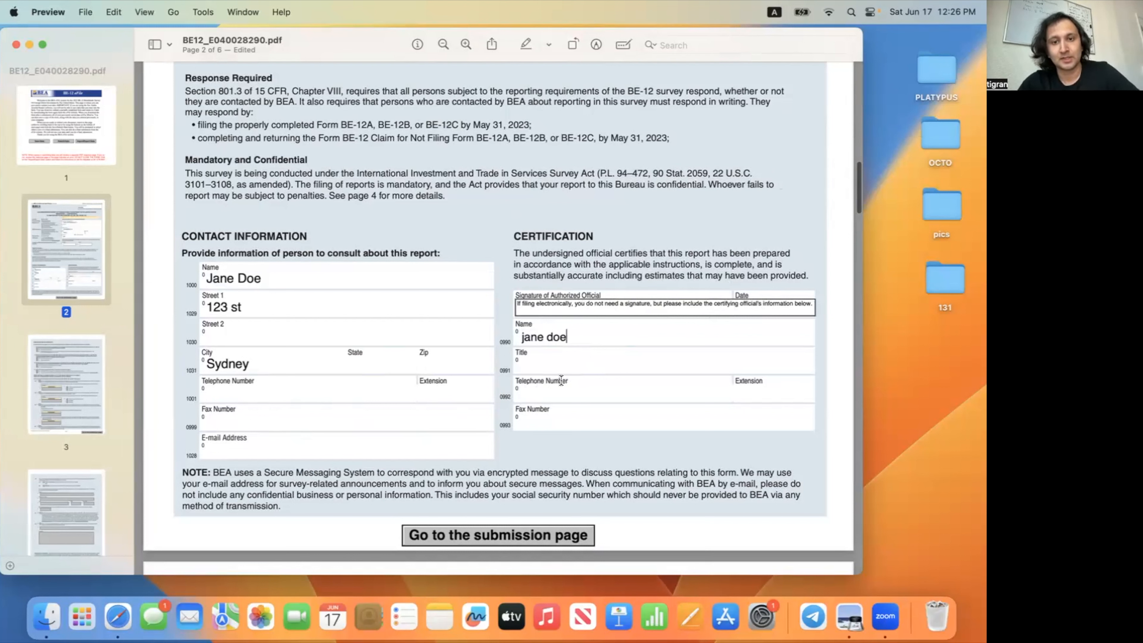
pyautogui.click(562, 369)
pyautogui.write('ceo')
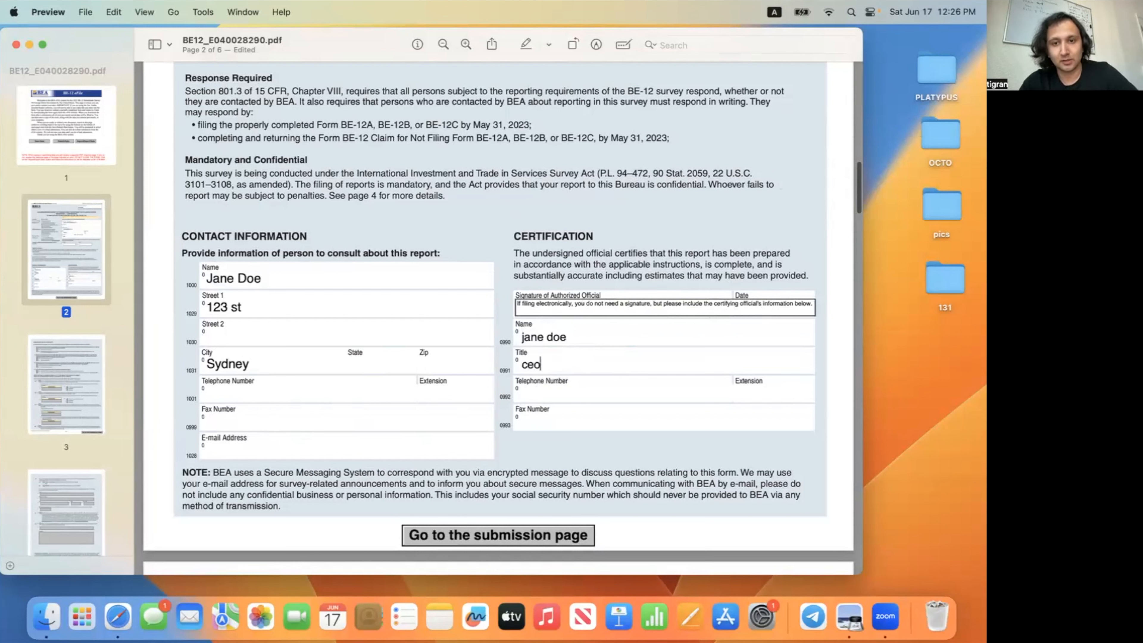
pyautogui.click(579, 399)
pyautogui.write('1228387')
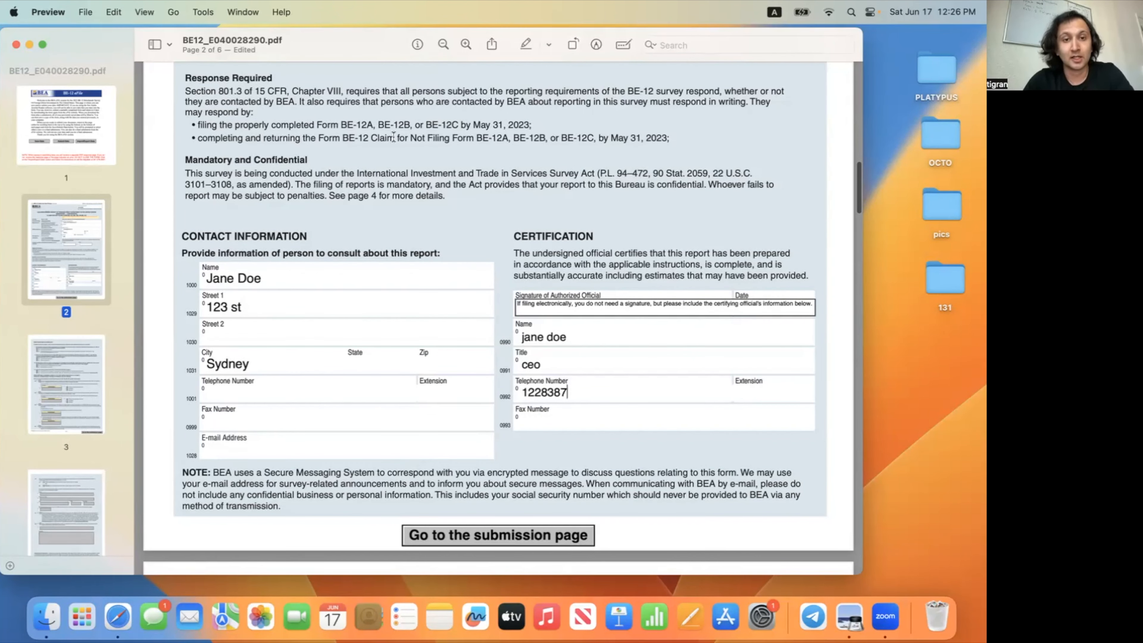
pyautogui.click(456, 214)
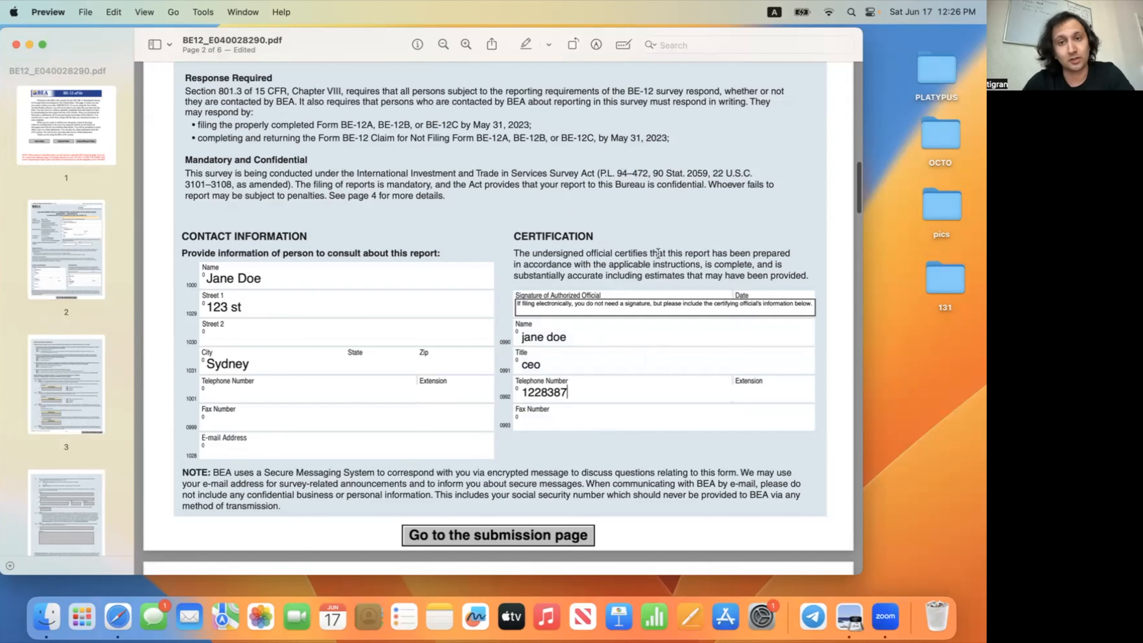
# Step: Check Yes for questions I, II and III on page 3, then continue scrolling
pyautogui.scroll(-5, 611, 217)
pyautogui.scroll(-15, 611, 217)
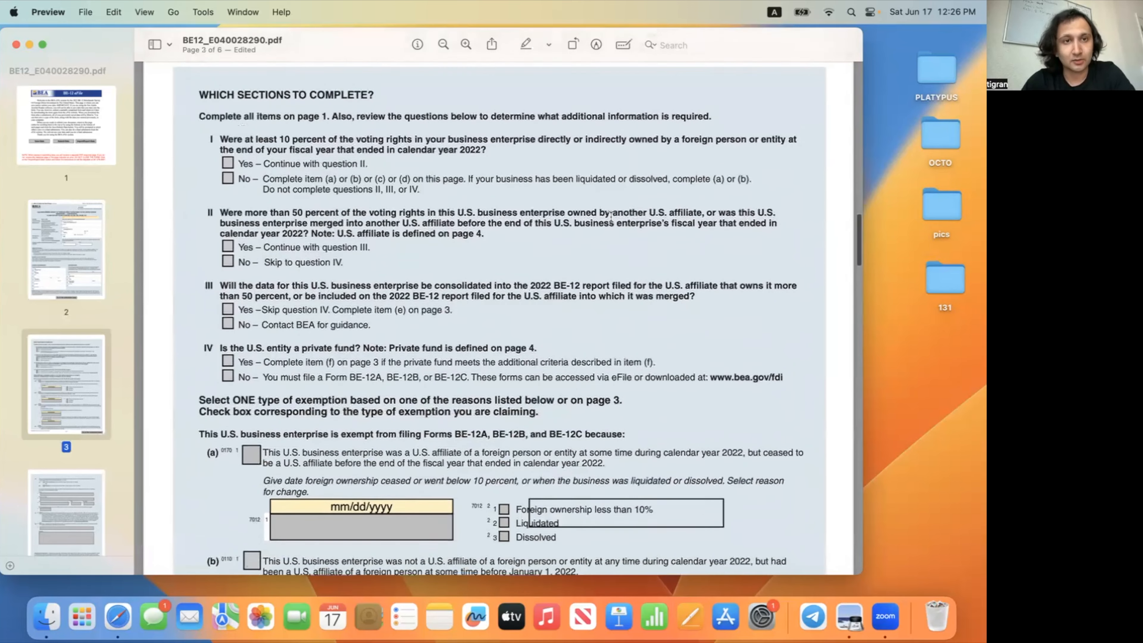
pyautogui.scroll(2, 414, 191)
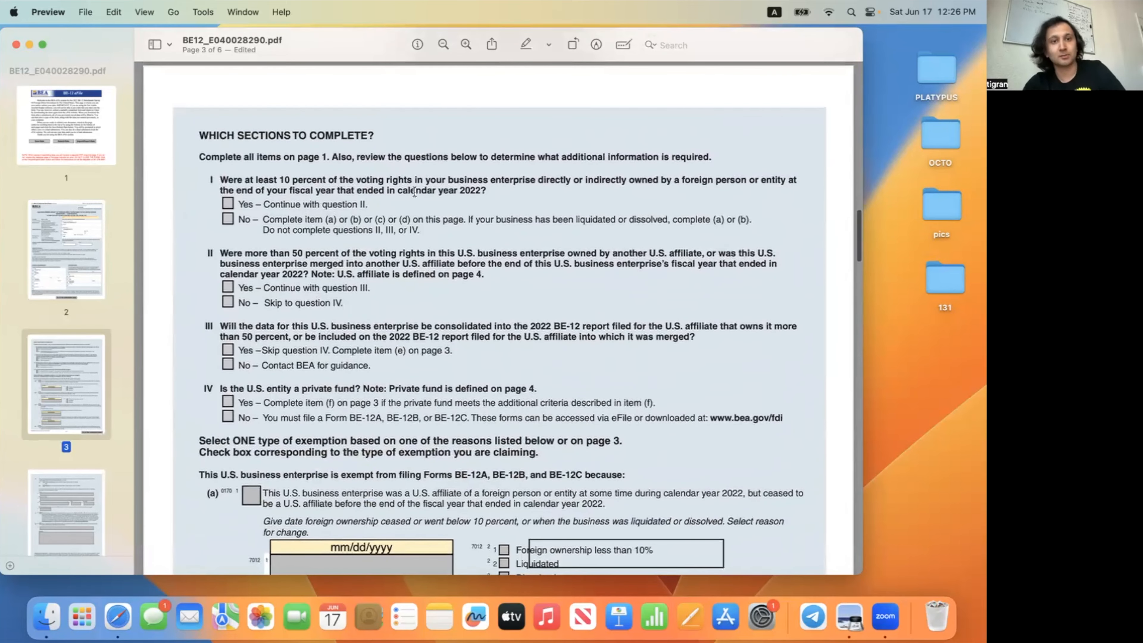
pyautogui.click(228, 205)
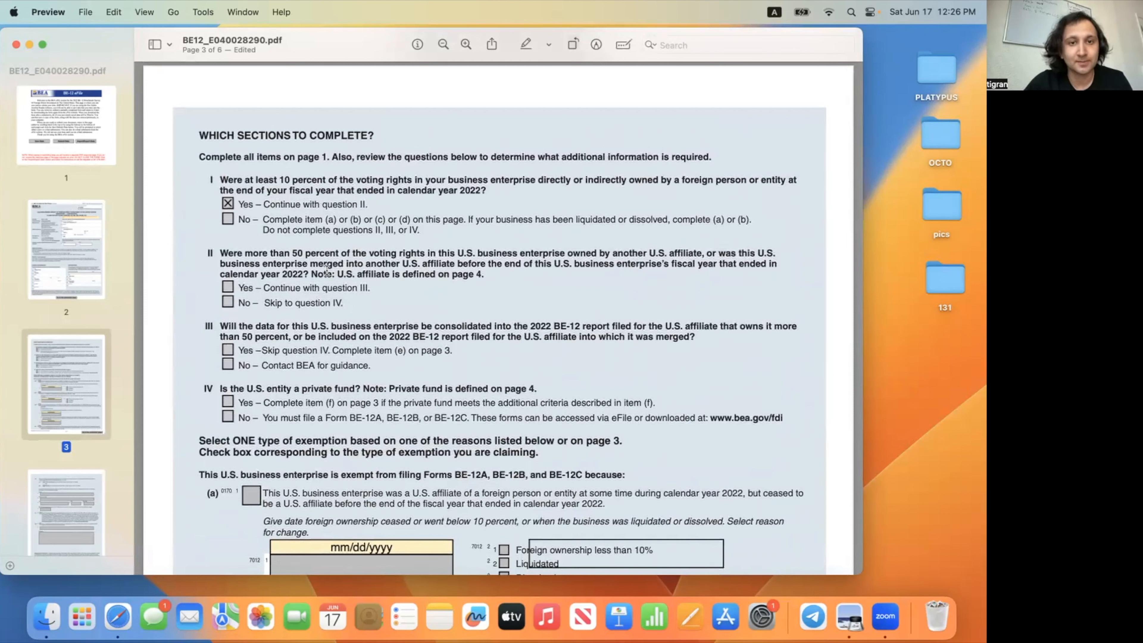
pyautogui.click(228, 287)
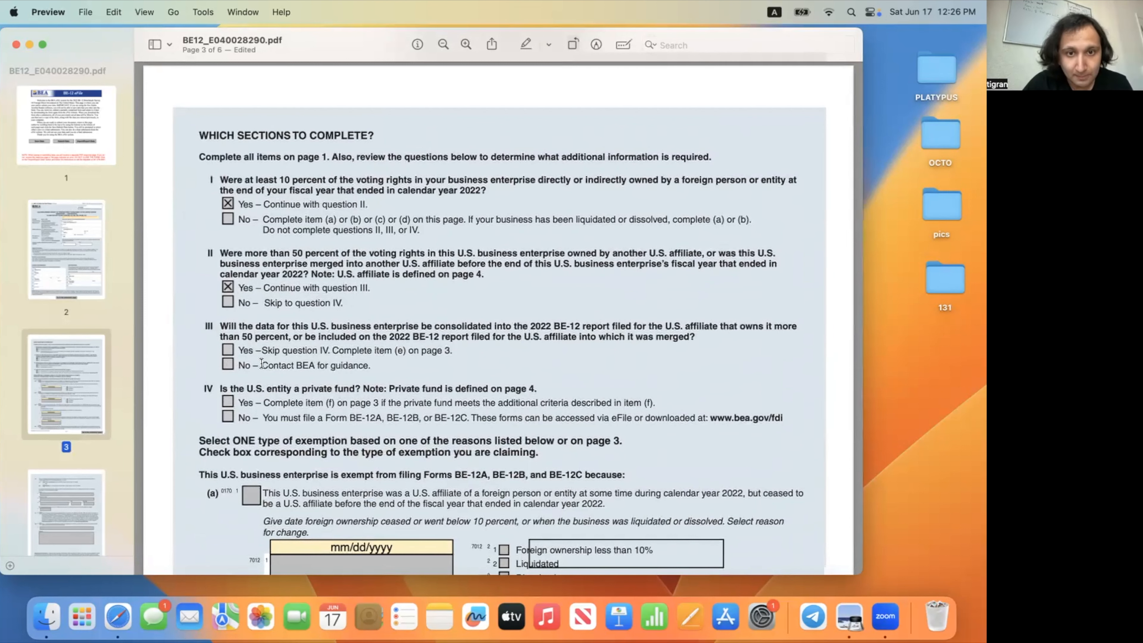
pyautogui.click(228, 351)
pyautogui.scroll(-5, 408, 353)
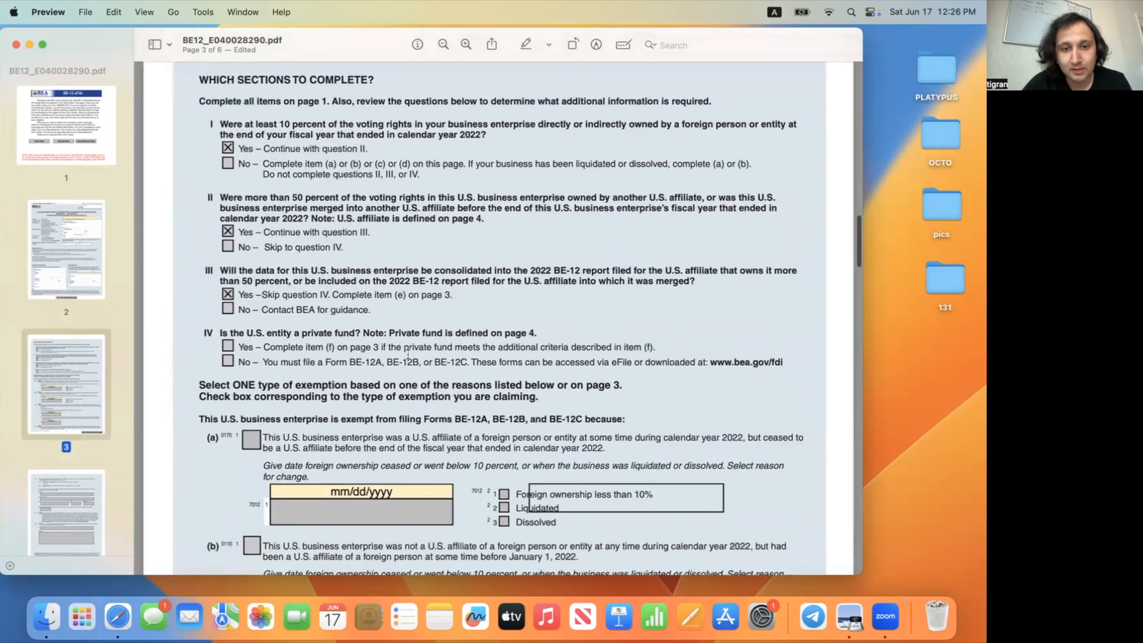
pyautogui.scroll(-2, 408, 354)
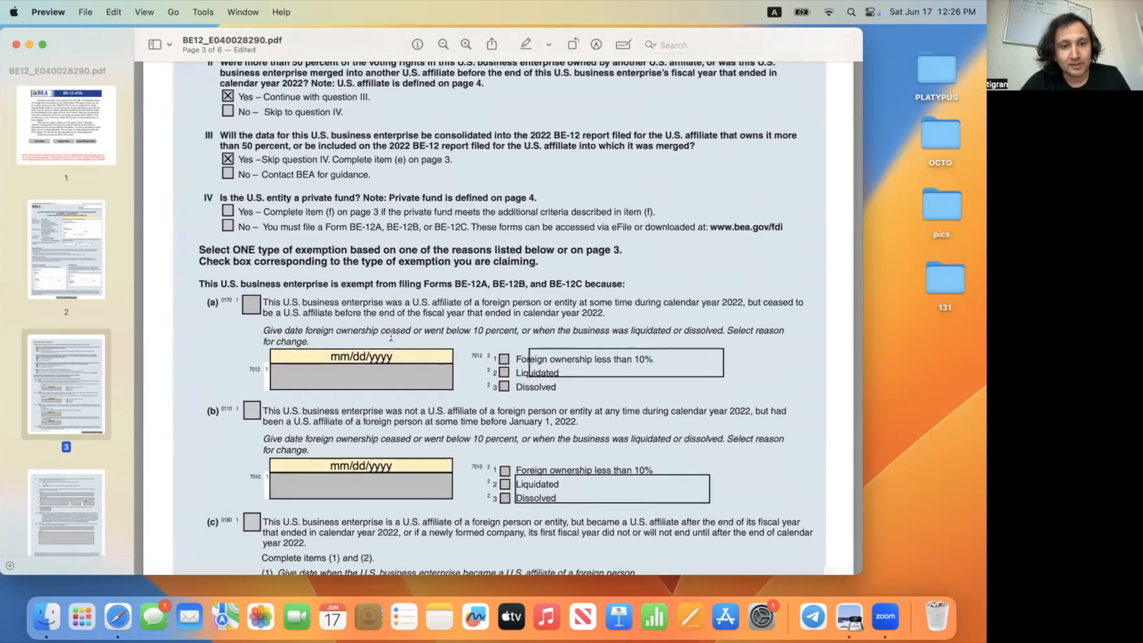
pyautogui.scroll(-3, 391, 337)
pyautogui.scroll(-20, 392, 336)
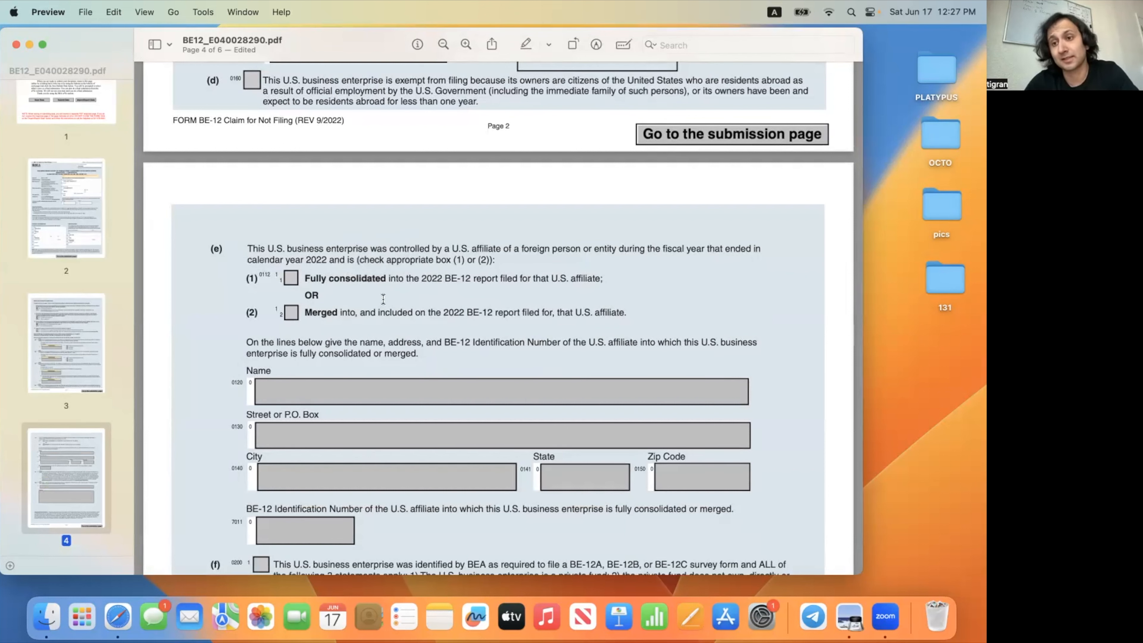
# Step: Review the filled PDF and try Save Data on page 1
pyautogui.scroll(-15, 478, 336)
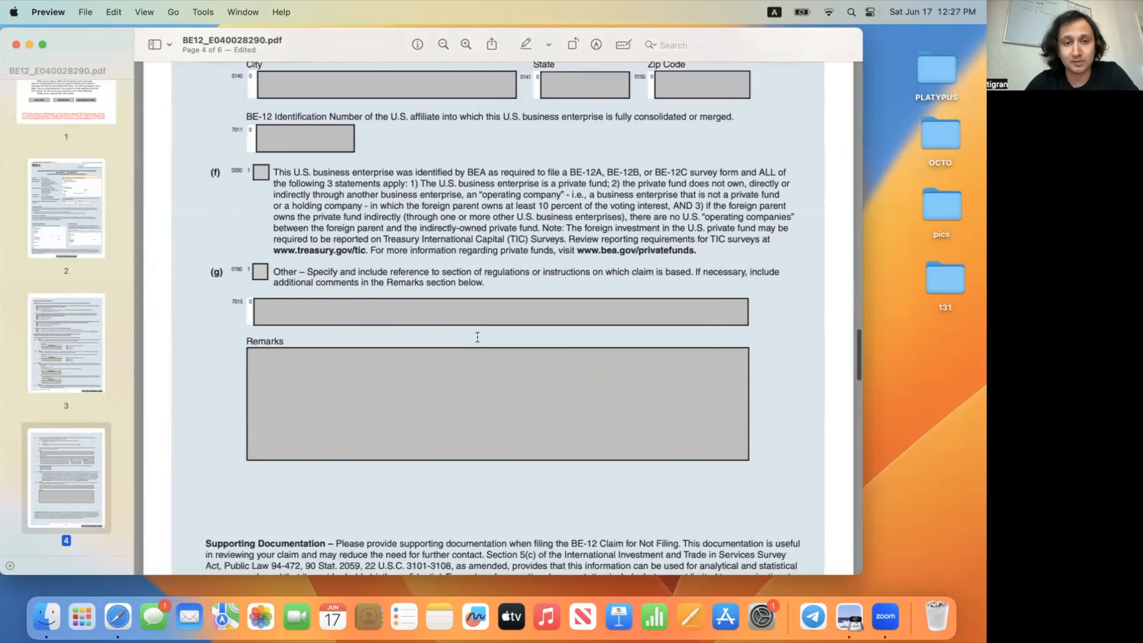
pyautogui.scroll(-15, 478, 336)
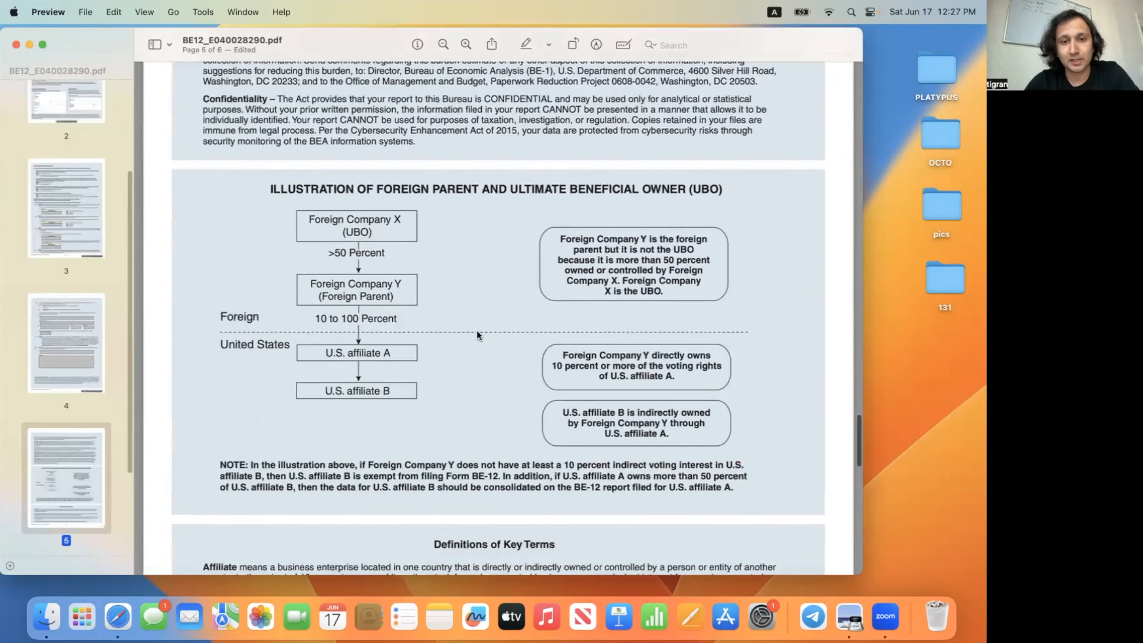
pyautogui.scroll(-15, 478, 334)
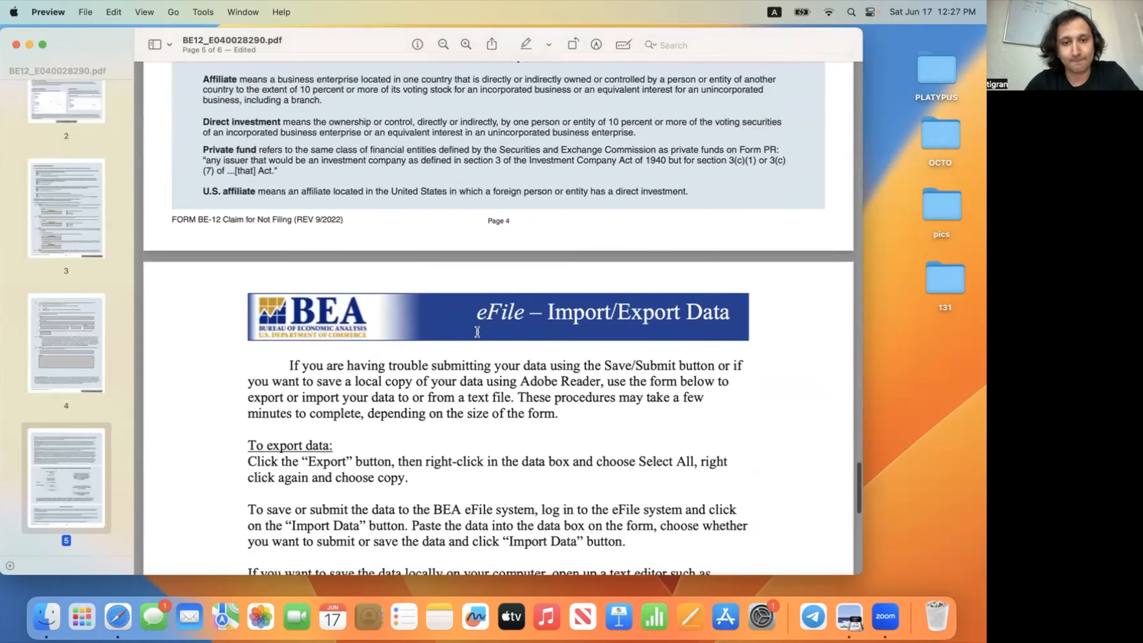
pyautogui.scroll(-5, 477, 332)
pyautogui.scroll(20, 478, 332)
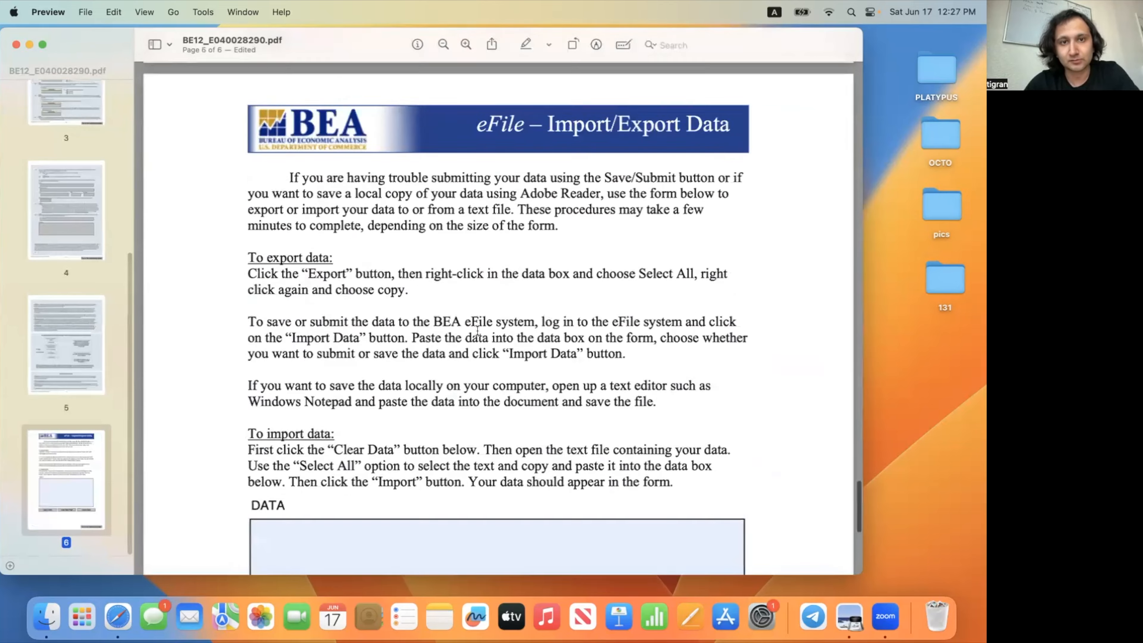
pyautogui.scroll(20, 477, 330)
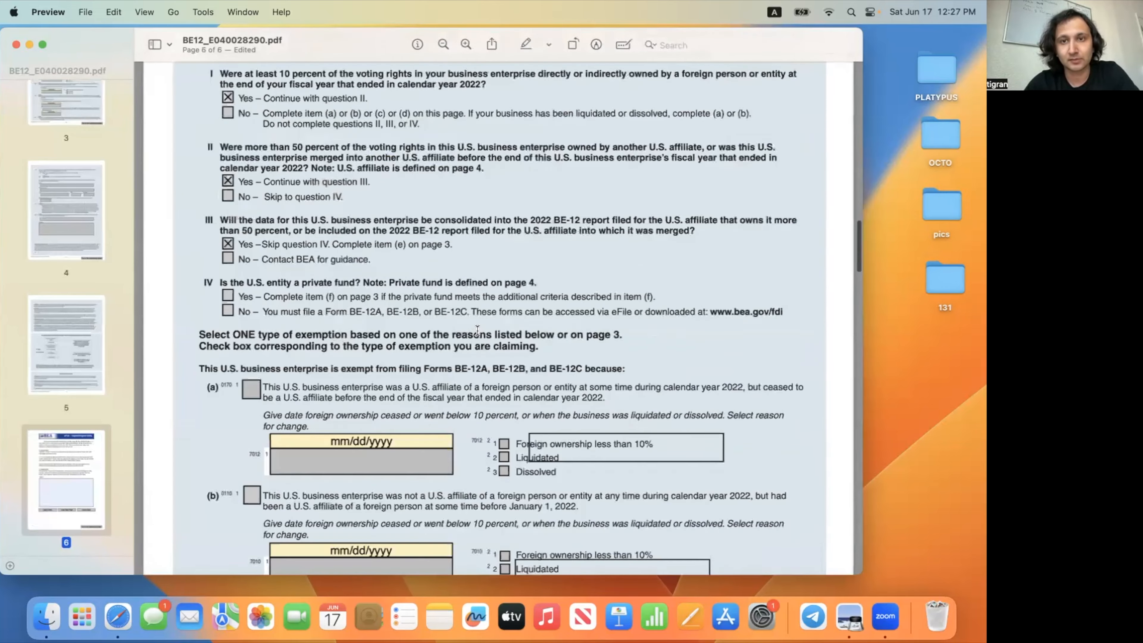
pyautogui.scroll(20, 477, 331)
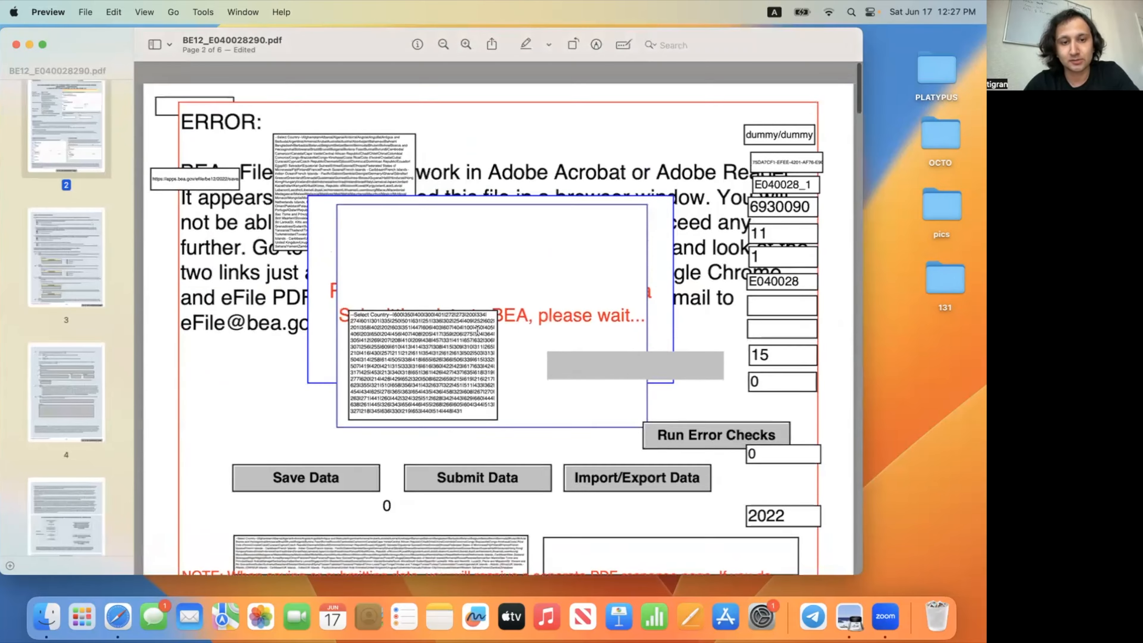
pyautogui.scroll(-5, 478, 330)
pyautogui.scroll(-20, 478, 330)
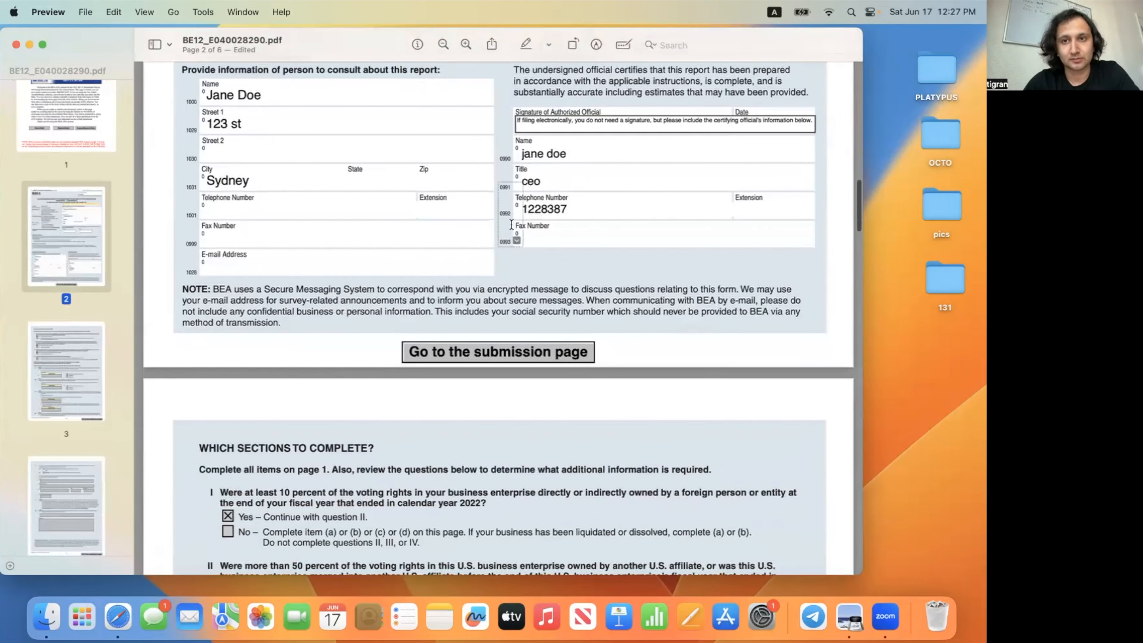
pyautogui.scroll(1, 512, 224)
pyautogui.click(500, 372)
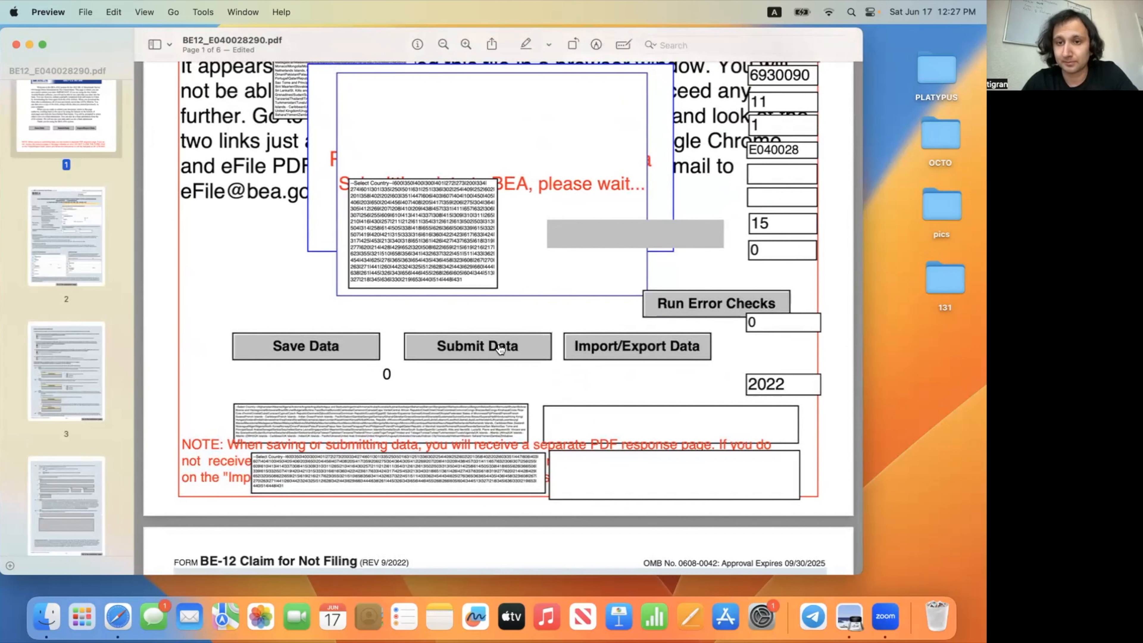
pyautogui.click(355, 354)
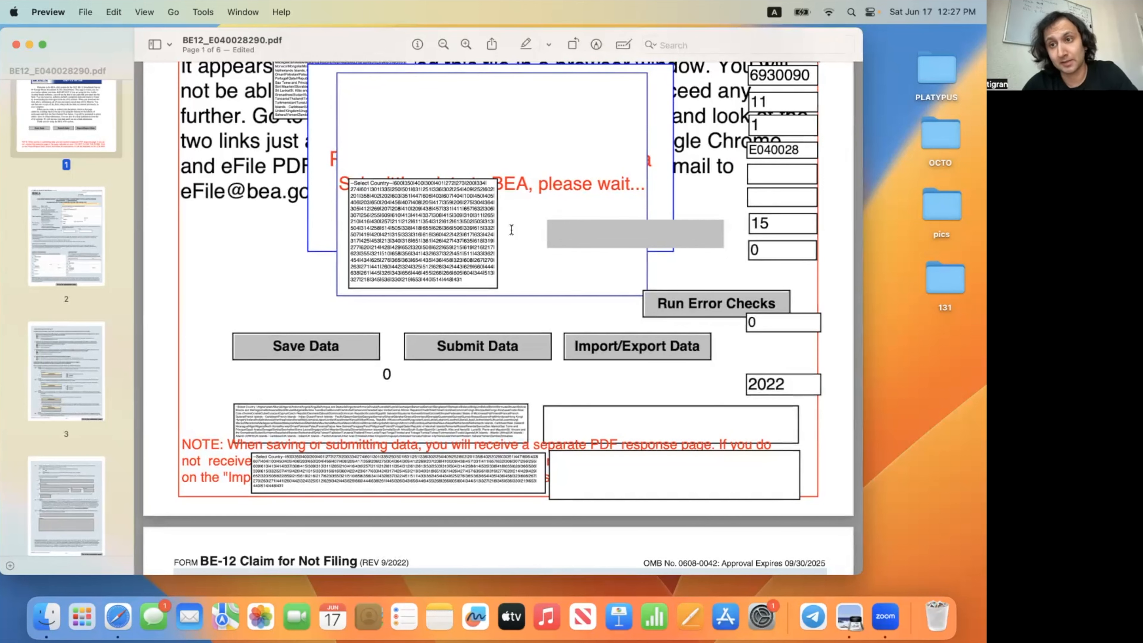
# Step: Leave Preview and return to the BEA eFile report page in Safari
pyautogui.scroll(5, 512, 230)
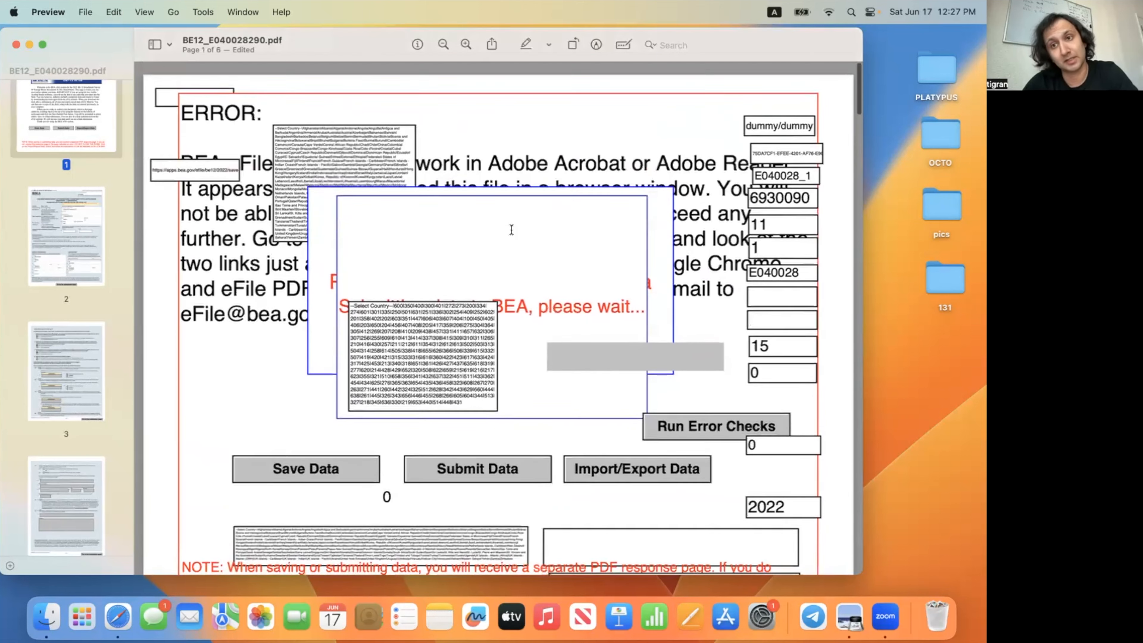
pyautogui.scroll(-10, 512, 230)
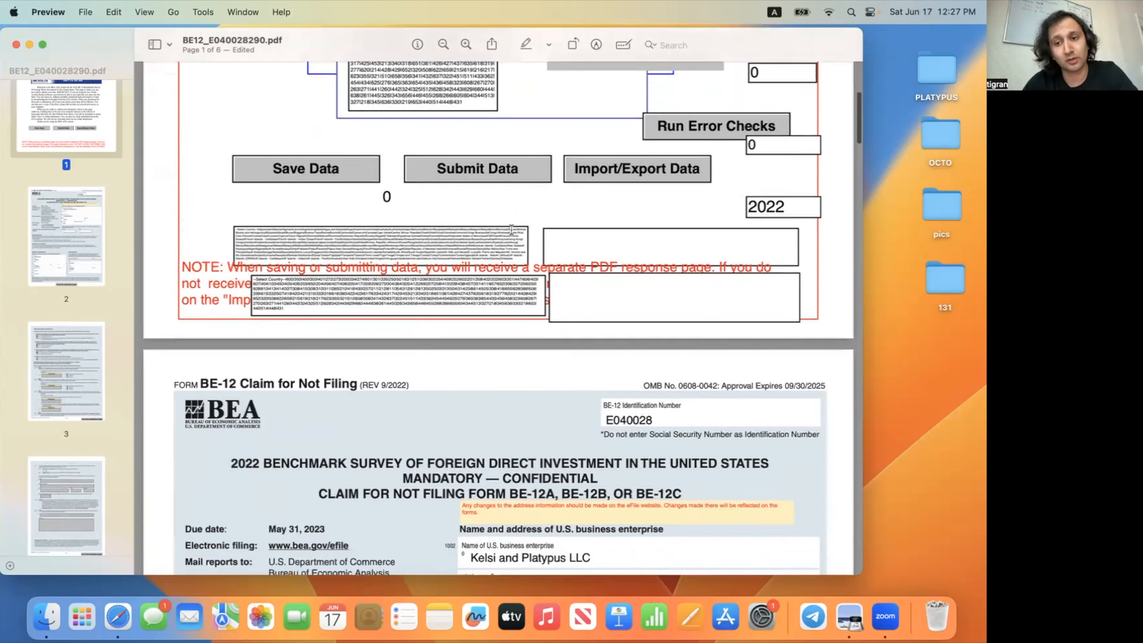
pyautogui.scroll(-15, 512, 229)
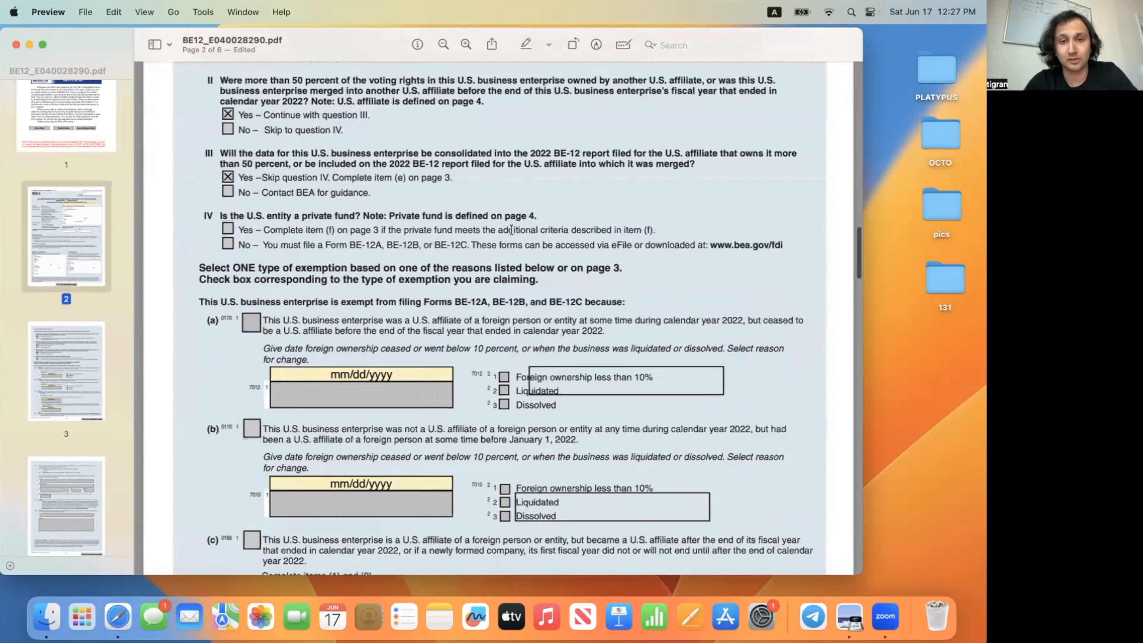
pyautogui.scroll(15, 512, 230)
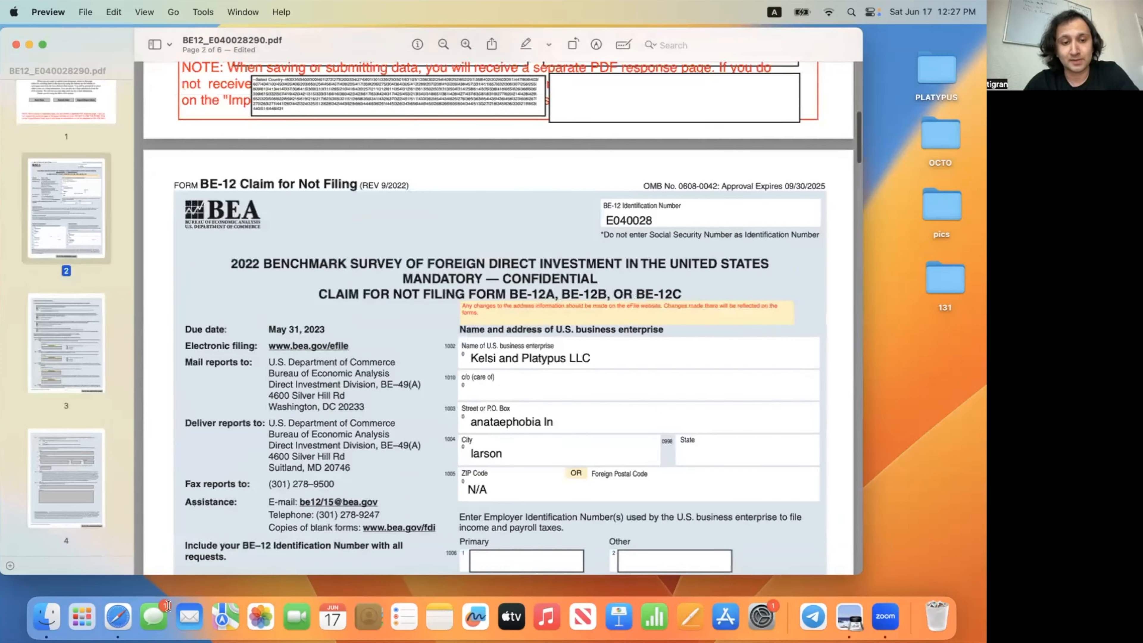
pyautogui.click(131, 616)
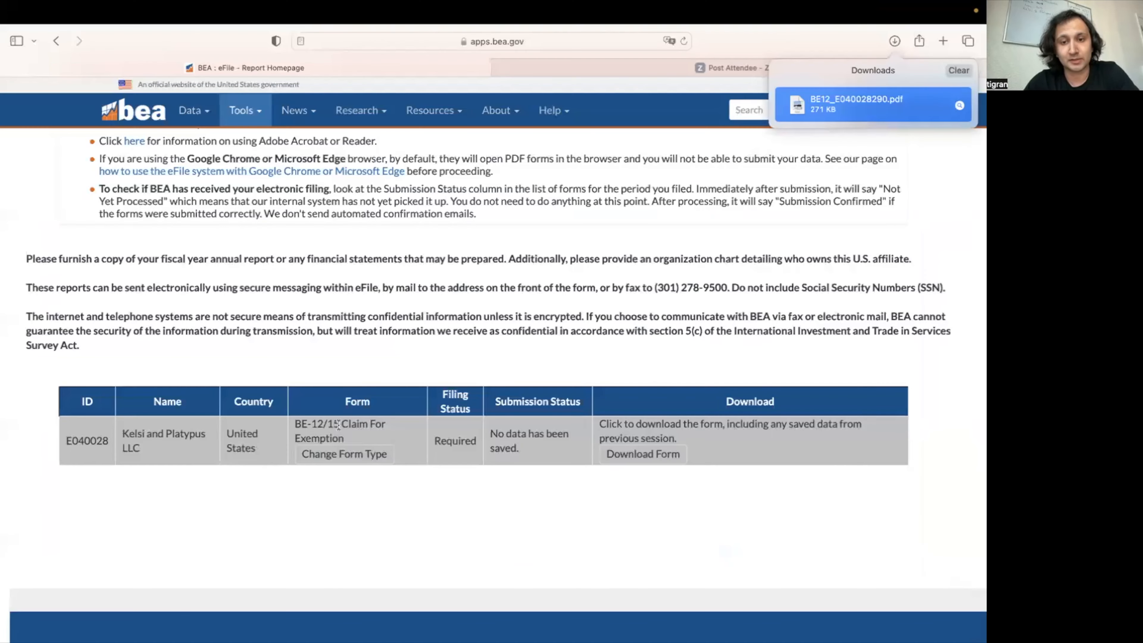